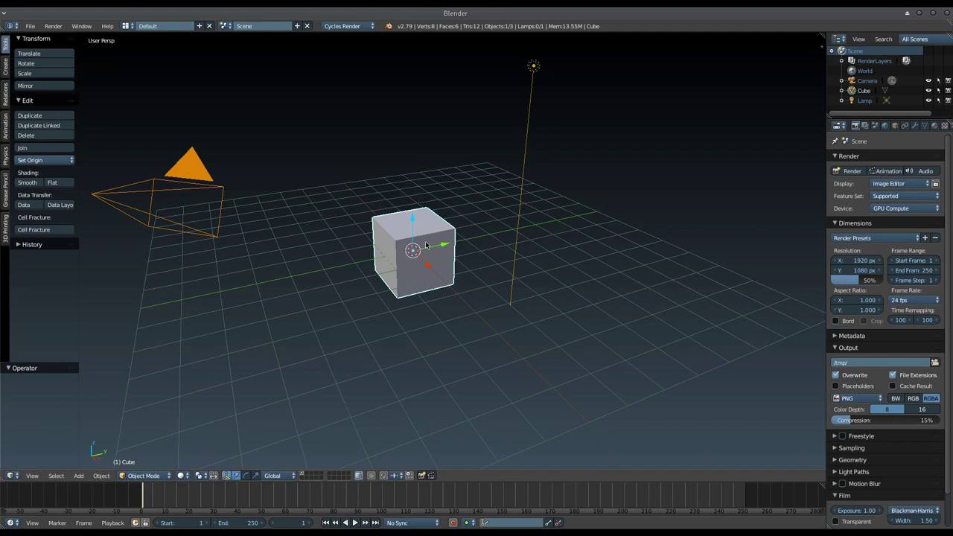
- Delete the default cube so only the camera and lamp remain, then select the lamp
{"action": "key", "text": "x"}
{"action": "left_click", "coordinate": [414, 266]}
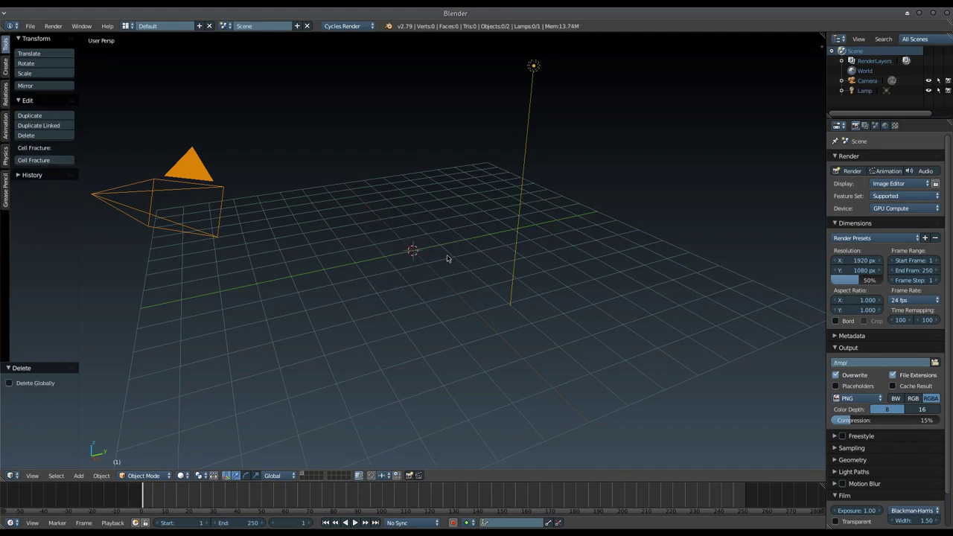
{"action": "right_click", "coordinate": [534, 66]}
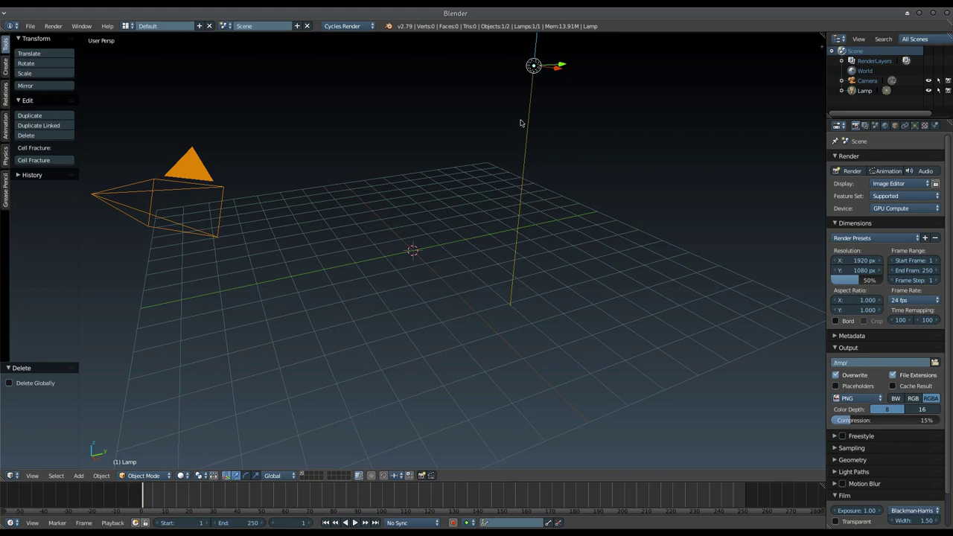
{"action": "scroll", "coordinate": [417, 223], "scroll_direction": "down", "scroll_amount": 3}
{"action": "mouse_move", "coordinate": [417, 234]}
{"action": "middle_mouse_down"}
{"action": "mouse_move", "coordinate": [393, 249]}
{"action": "mouse_move", "coordinate": [438, 232]}
{"action": "mouse_move", "coordinate": [453, 256]}
{"action": "middle_mouse_up"}
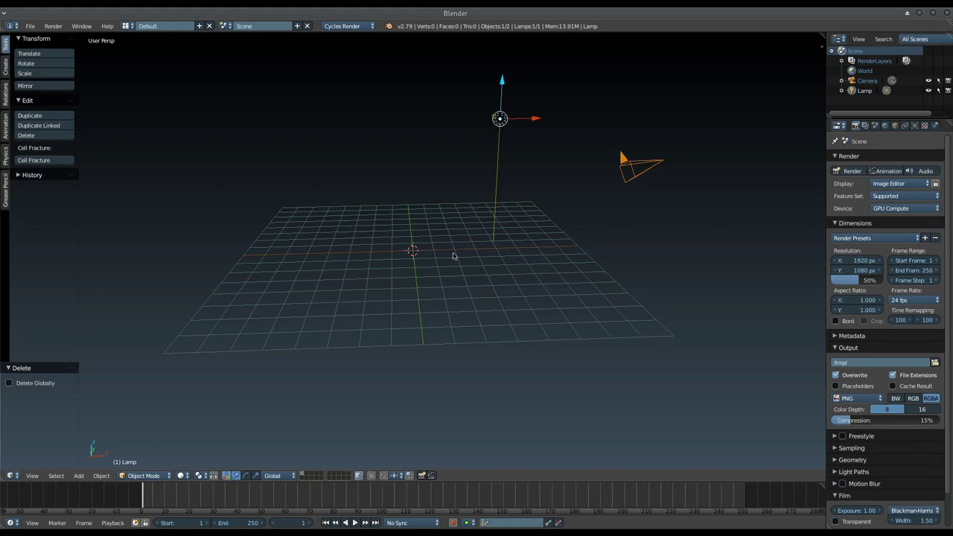
- Add a cube raised 1 unit on Z and subdivide it with Ctrl+2 into a sphere
{"action": "key", "text": "shift+a"}
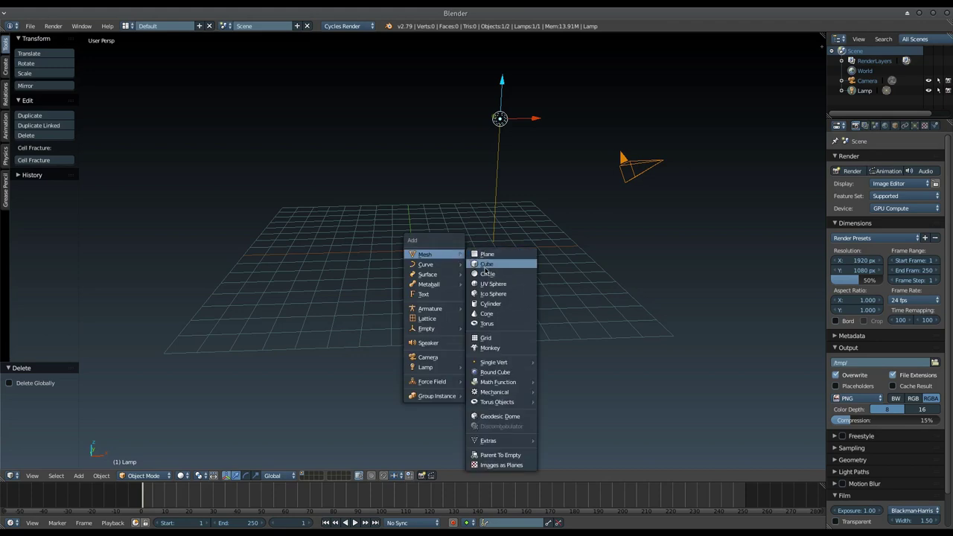
{"action": "left_click", "coordinate": [484, 267]}
{"action": "scroll", "coordinate": [428, 219], "scroll_direction": "up", "scroll_amount": 3}
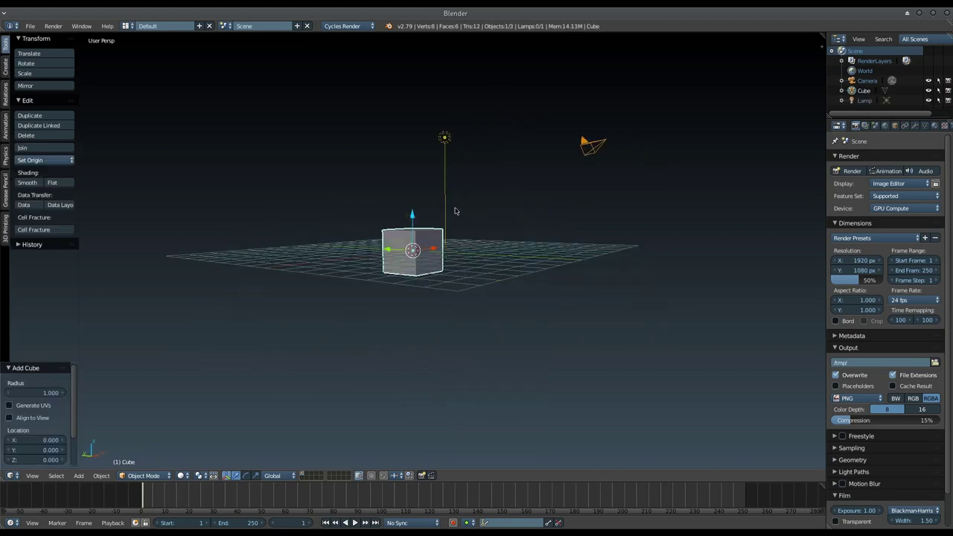
{"action": "scroll", "coordinate": [439, 214], "scroll_direction": "up", "scroll_amount": 2}
{"action": "type", "text": "gz1"}
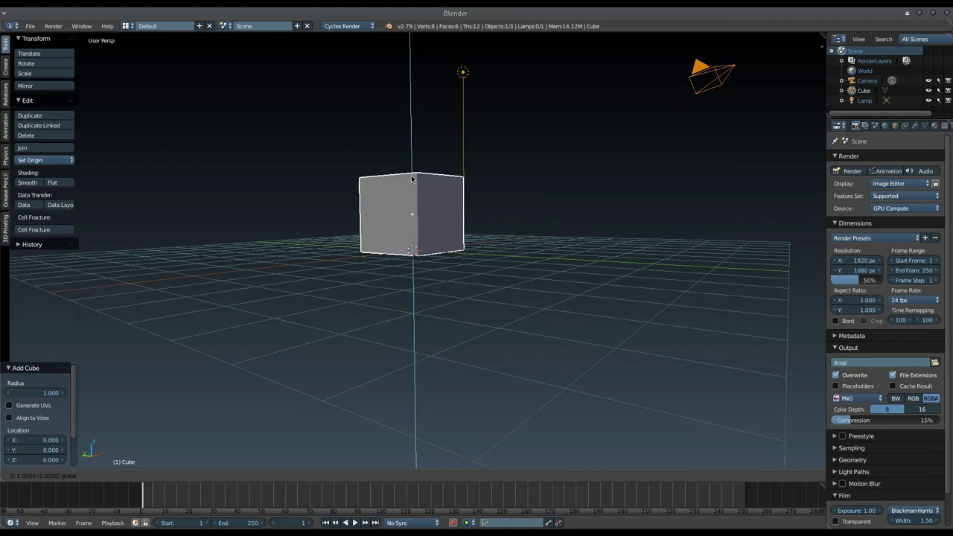
{"action": "key", "text": "Return"}
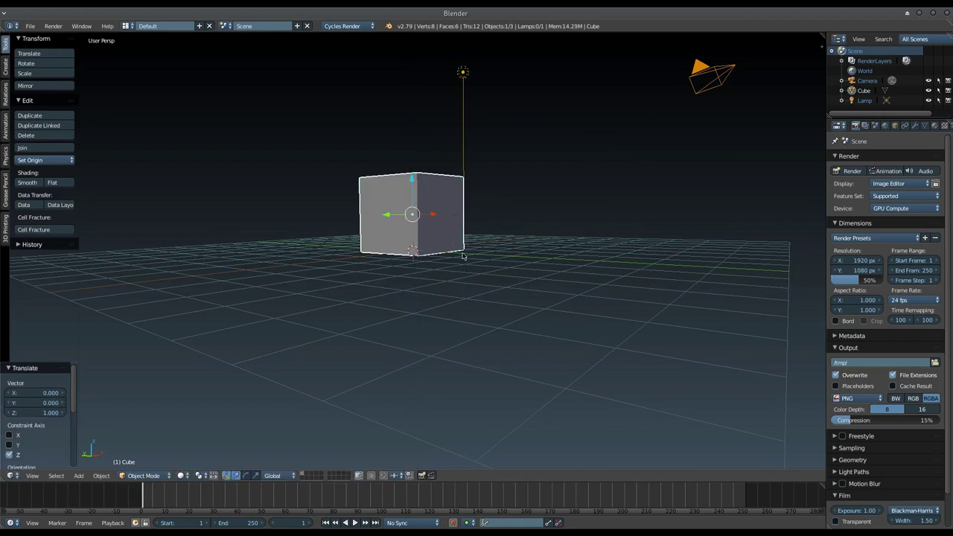
{"action": "key", "text": "ctrl+2"}
{"action": "middle_click_drag", "start_coordinate": [461, 257], "coordinate": [511, 218]}
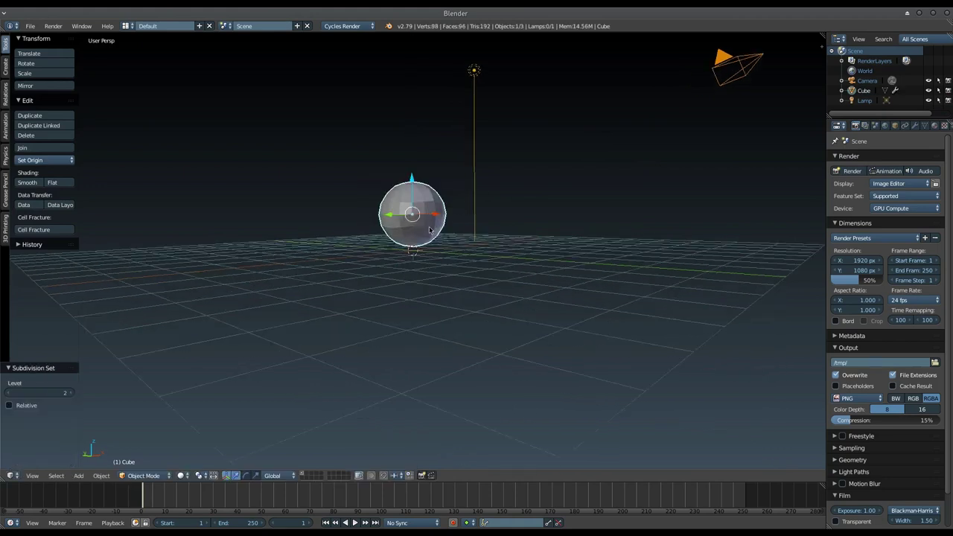
- Add a plane at the origin and scale it up into a large ground plane
{"action": "key", "text": "shift+a"}
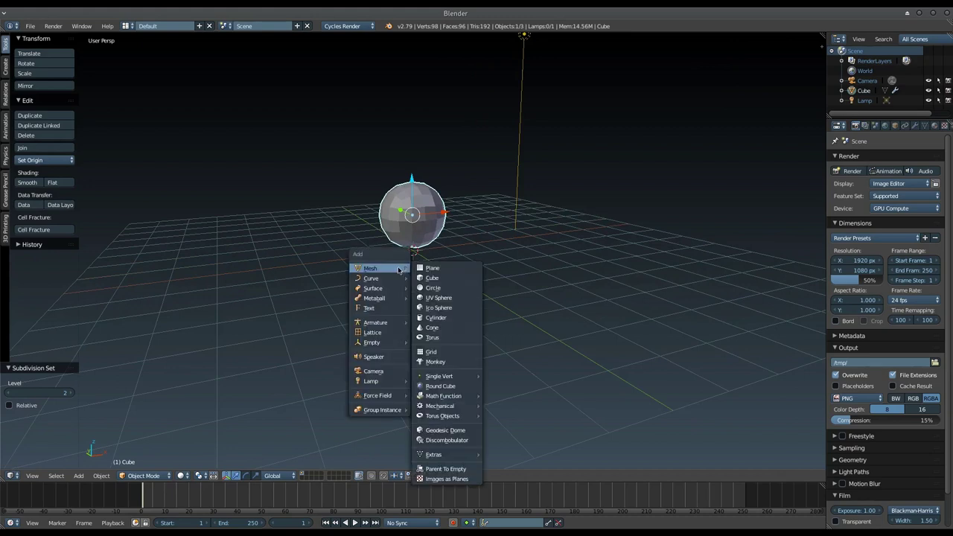
{"action": "left_click", "coordinate": [438, 267]}
{"action": "key", "text": "s"}
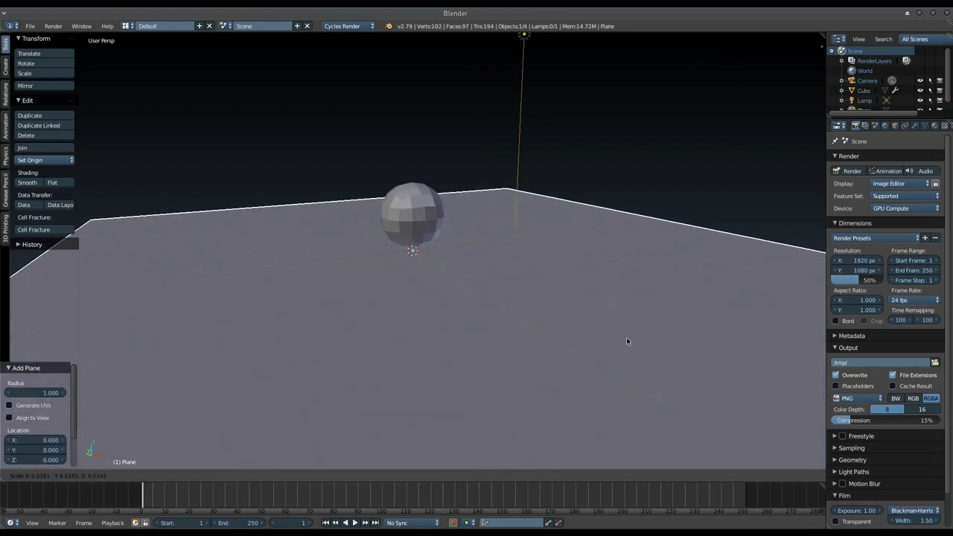
{"action": "left_click", "coordinate": [583, 328]}
{"action": "scroll", "coordinate": [447, 298], "scroll_direction": "down", "scroll_amount": 3}
{"action": "mouse_move", "coordinate": [447, 298]}
{"action": "middle_mouse_down"}
{"action": "mouse_move", "coordinate": [422, 294]}
{"action": "mouse_move", "coordinate": [498, 183]}
{"action": "middle_mouse_up"}
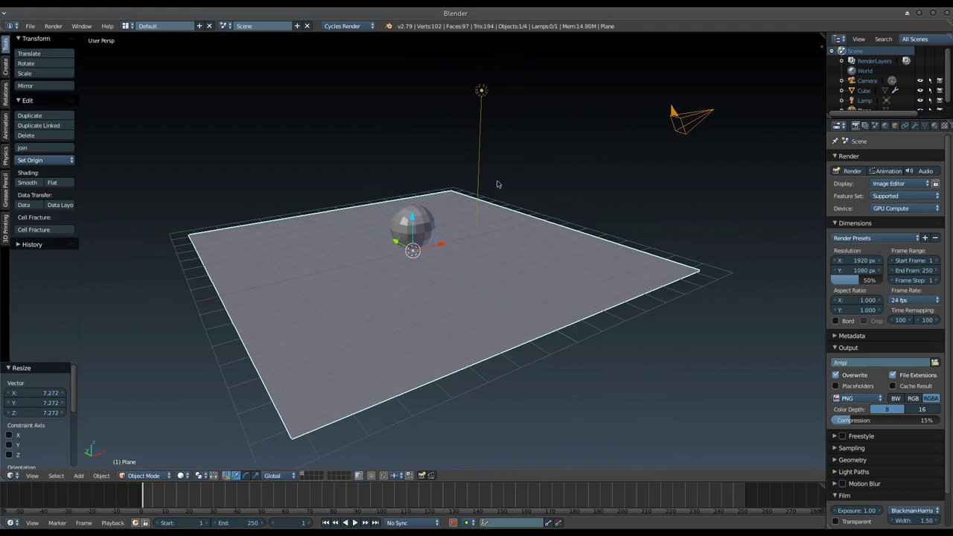
- Delete the lamp from the scene
{"action": "right_click", "coordinate": [482, 91]}
{"action": "key", "text": "x"}
{"action": "left_click", "coordinate": [455, 188]}
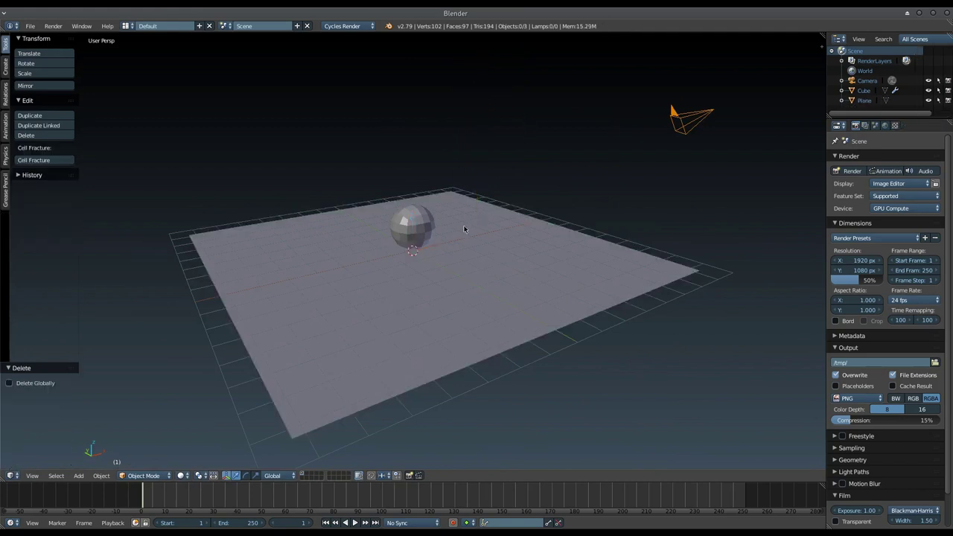
{"action": "middle_click_drag", "start_coordinate": [464, 228], "coordinate": [427, 218]}
- Add another plane and move it straight up high above the scene
{"action": "key", "text": "shift+a"}
{"action": "left_click", "coordinate": [477, 219]}
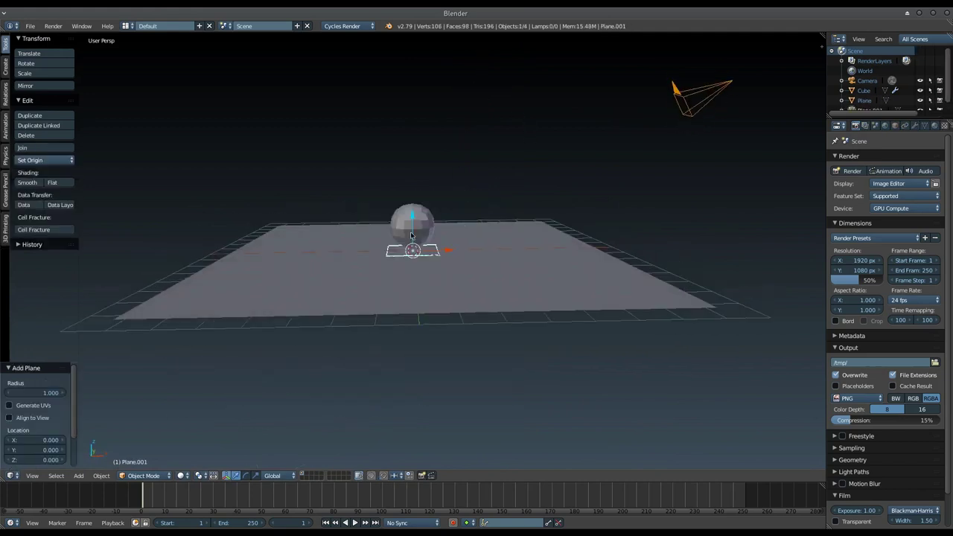
{"action": "key", "text": "g"}
{"action": "key", "text": "z"}
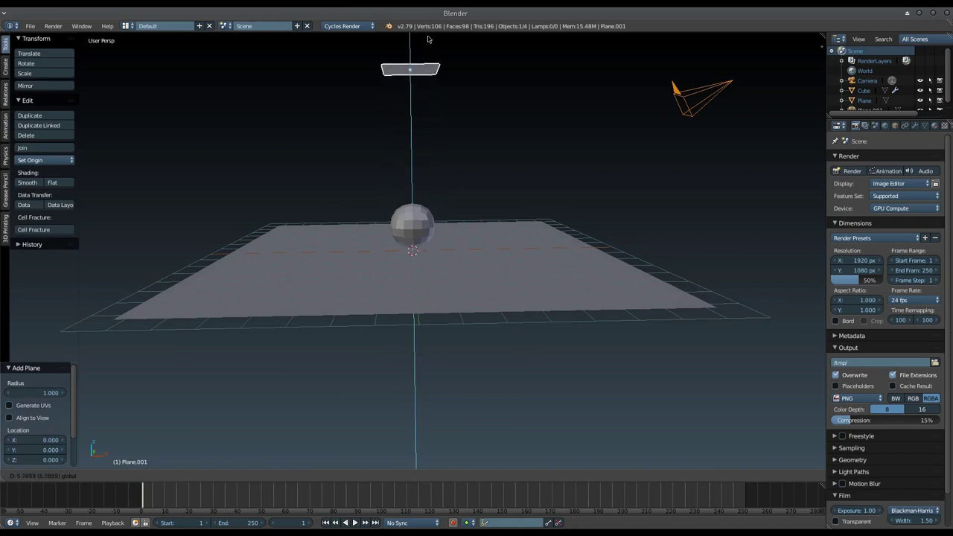
{"action": "left_click", "coordinate": [426, 510]}
- Lower the sphere along Z to float just above the ground, then select the overhead plane
{"action": "right_click", "coordinate": [416, 222]}
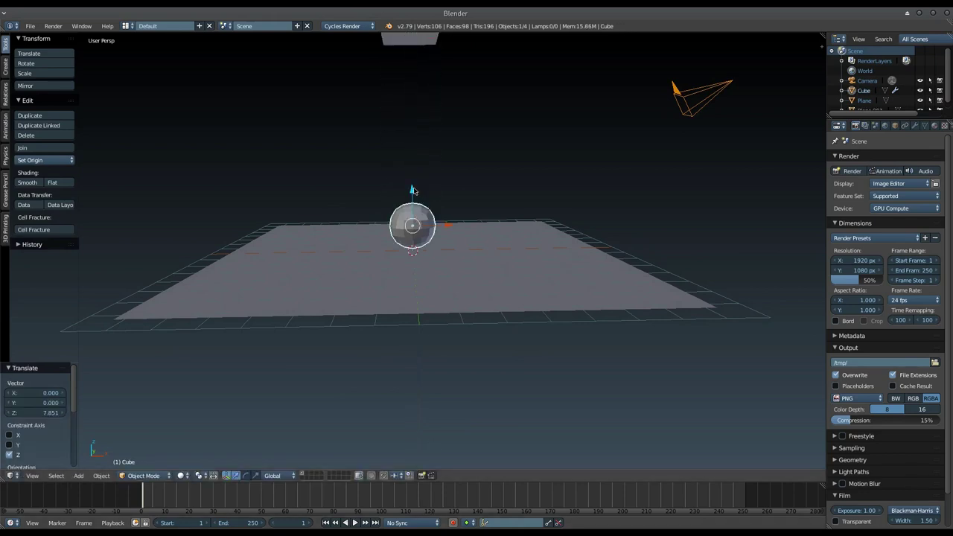
{"action": "key", "text": "g"}
{"action": "key", "text": "z"}
{"action": "left_click", "coordinate": [411, 121]}
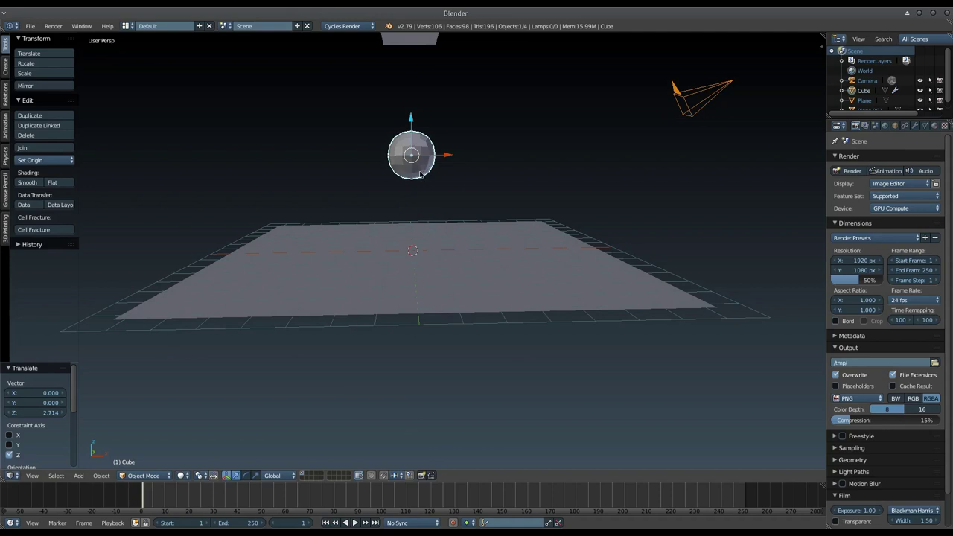
{"action": "key", "text": "g"}
{"action": "key", "text": "z"}
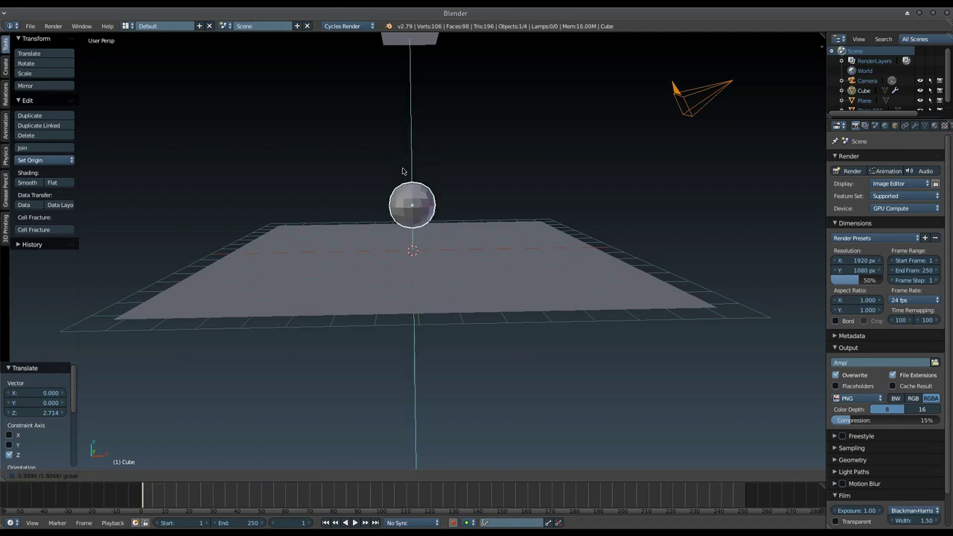
{"action": "left_click", "coordinate": [410, 165]}
{"action": "middle_click_drag", "start_coordinate": [466, 195], "coordinate": [432, 111]}
{"action": "right_click", "coordinate": [425, 61]}
- Give the overhead plane a new Emission material with Strength 20
{"action": "left_click", "coordinate": [935, 125]}
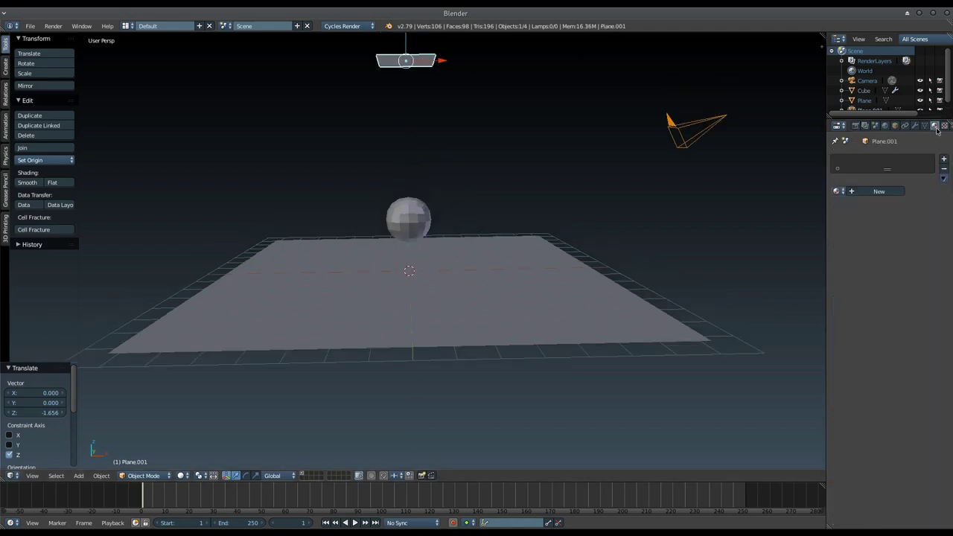
{"action": "left_click", "coordinate": [869, 192]}
{"action": "left_click", "coordinate": [894, 245]}
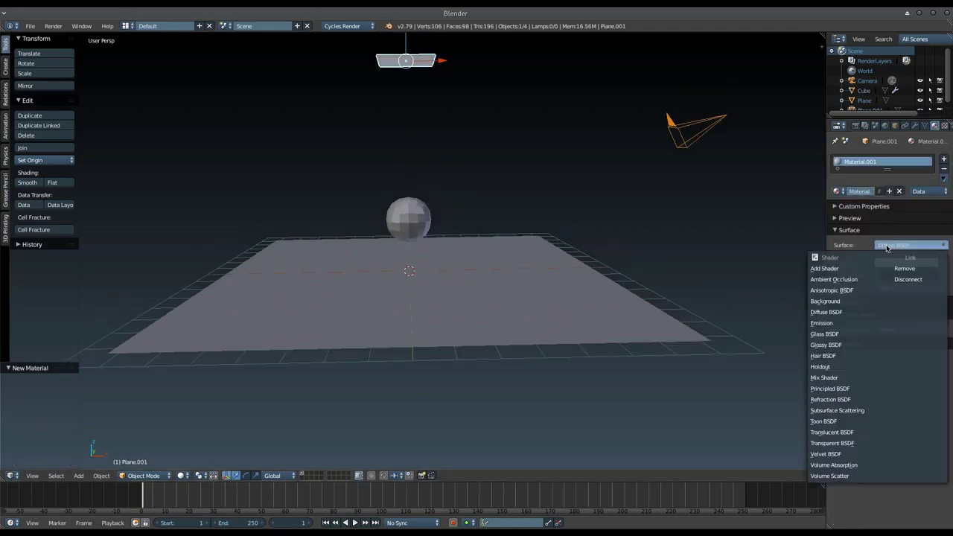
{"action": "left_click", "coordinate": [832, 326]}
{"action": "left_click", "coordinate": [911, 276]}
{"action": "type", "text": "20"}
{"action": "key", "text": "Return"}
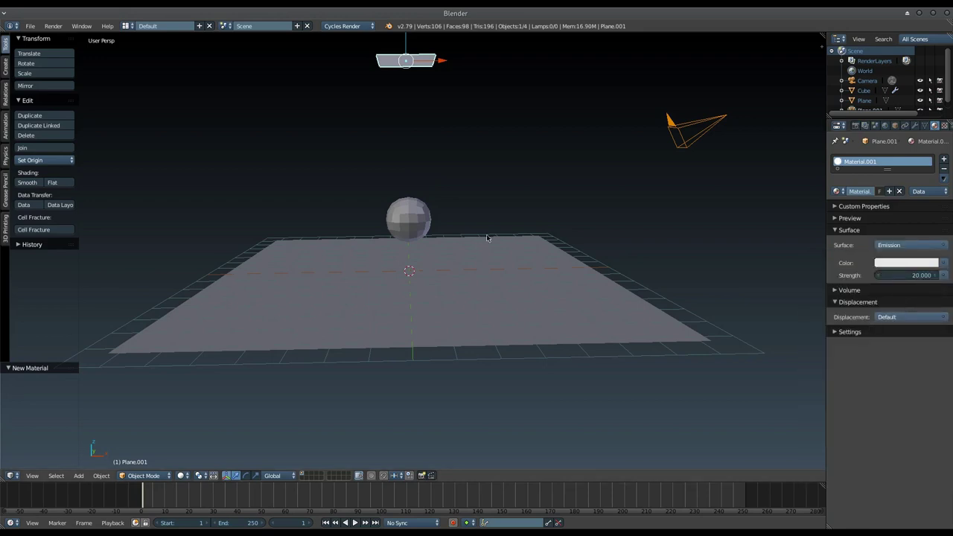
- Switch the viewport to rendered Cycles shading and select the sphere
{"action": "key", "text": "shift+z"}
{"action": "scroll", "coordinate": [441, 234], "scroll_direction": "up", "scroll_amount": 3}
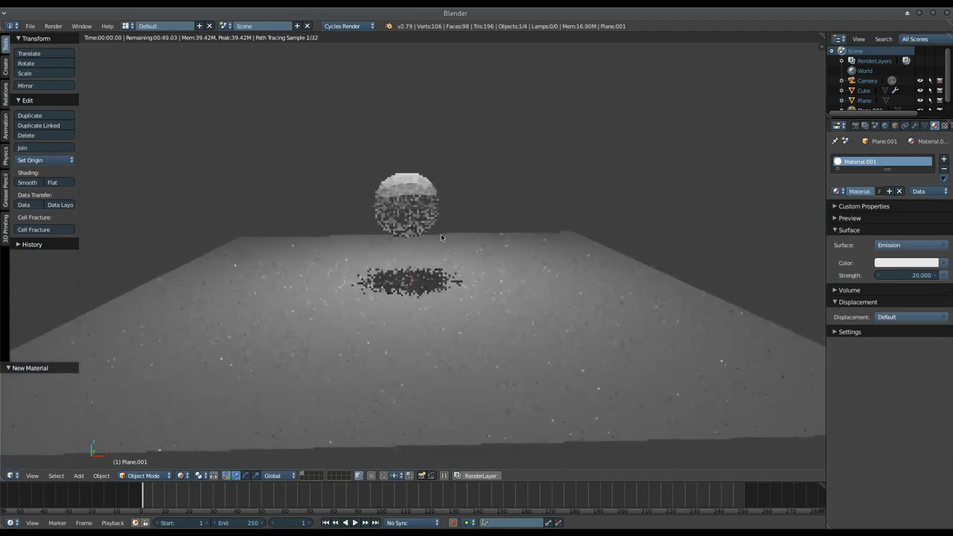
{"action": "scroll", "coordinate": [440, 239], "scroll_direction": "down", "scroll_amount": 2}
{"action": "right_click", "coordinate": [410, 198]}
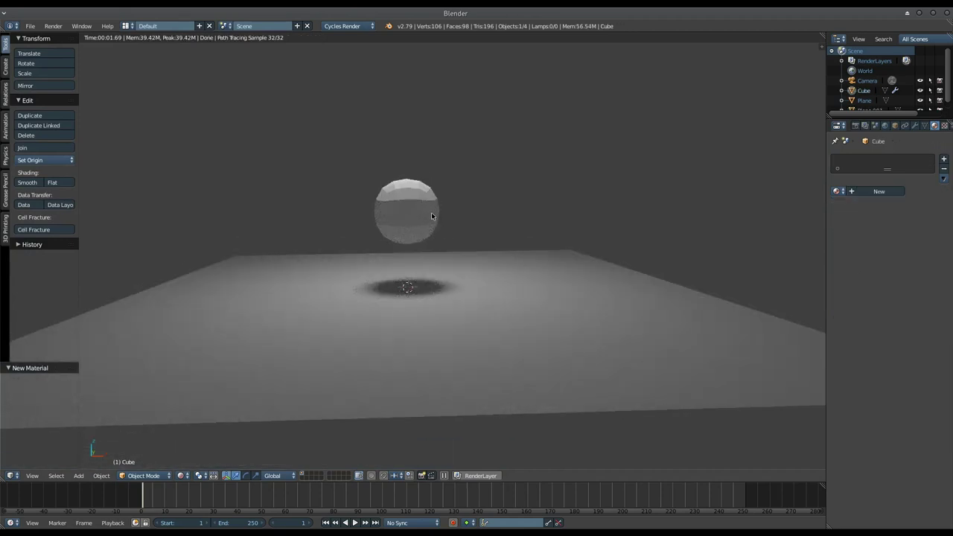
- Give the sphere a new Principled BSDF material with Specular 0.000 and Transmission 1.000
{"action": "left_click", "coordinate": [879, 192]}
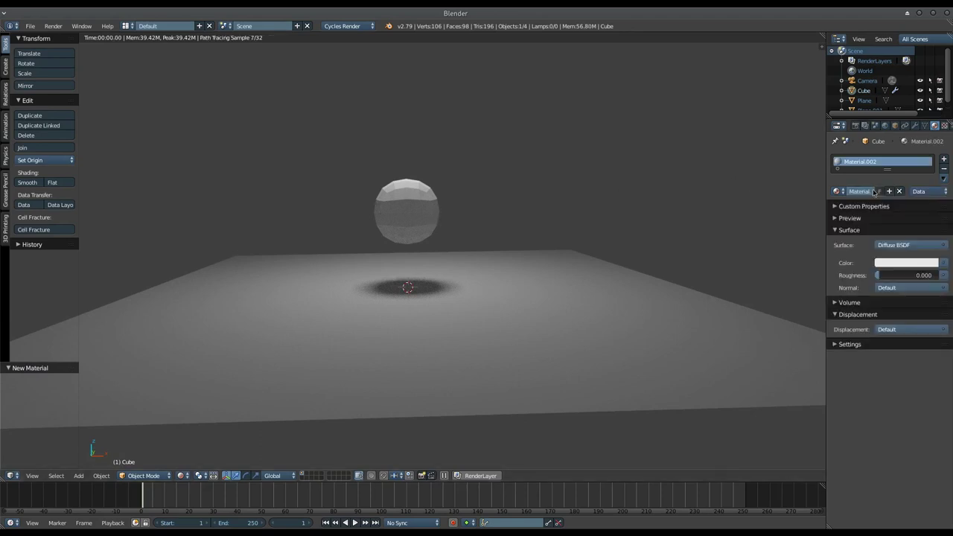
{"action": "left_click", "coordinate": [903, 246]}
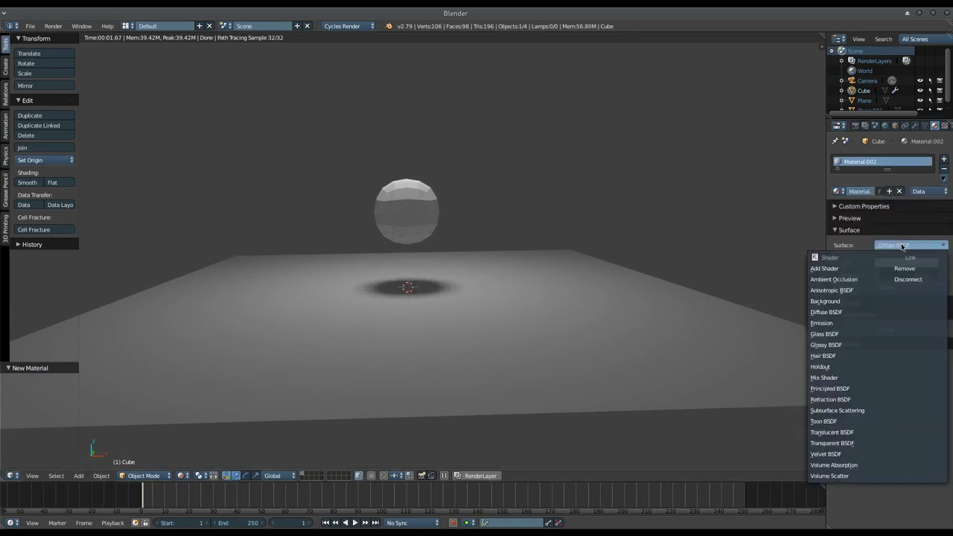
{"action": "left_click", "coordinate": [850, 391]}
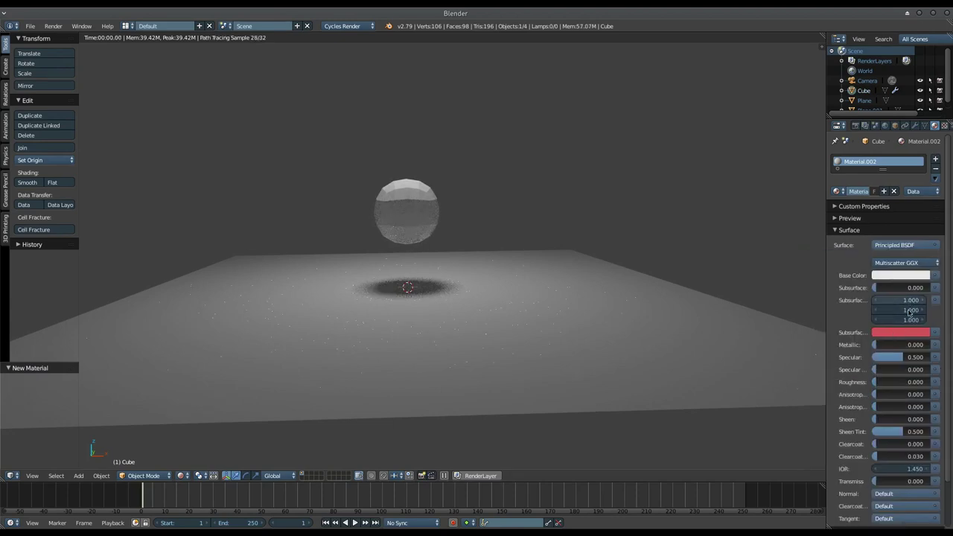
{"action": "left_click_drag", "start_coordinate": [899, 361], "coordinate": [877, 361]}
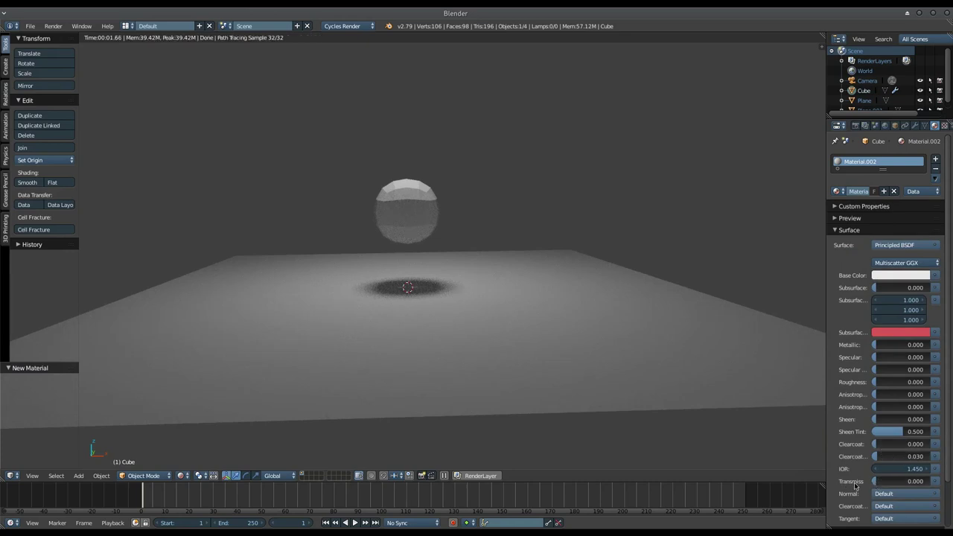
{"action": "left_click_drag", "start_coordinate": [875, 483], "coordinate": [931, 482]}
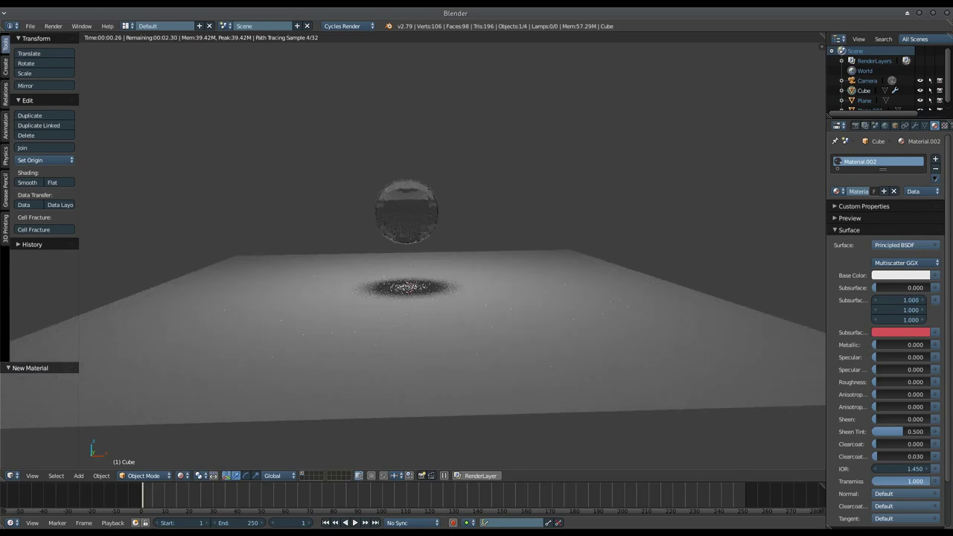
{"action": "middle_click_drag", "start_coordinate": [469, 247], "coordinate": [418, 270]}
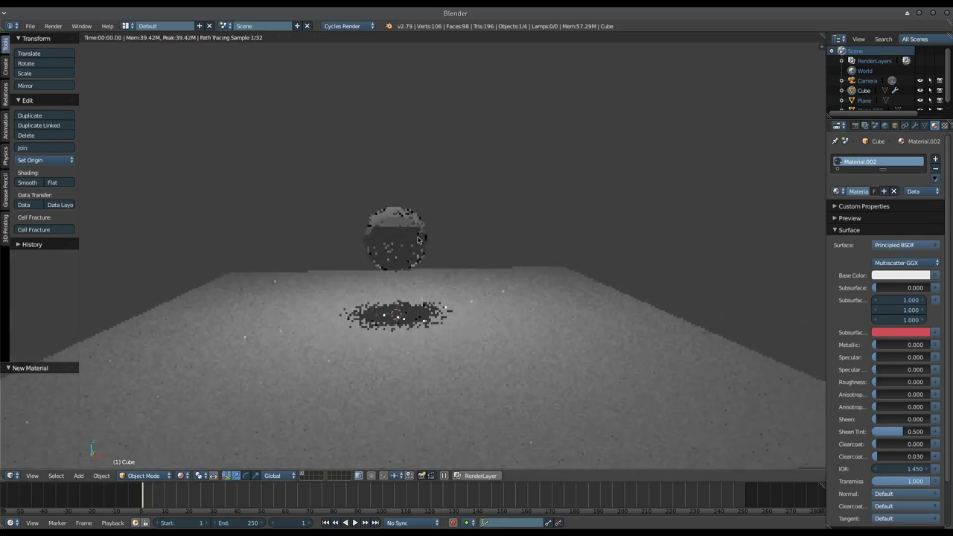
{"action": "scroll", "coordinate": [417, 271], "scroll_direction": "up", "scroll_amount": 3}
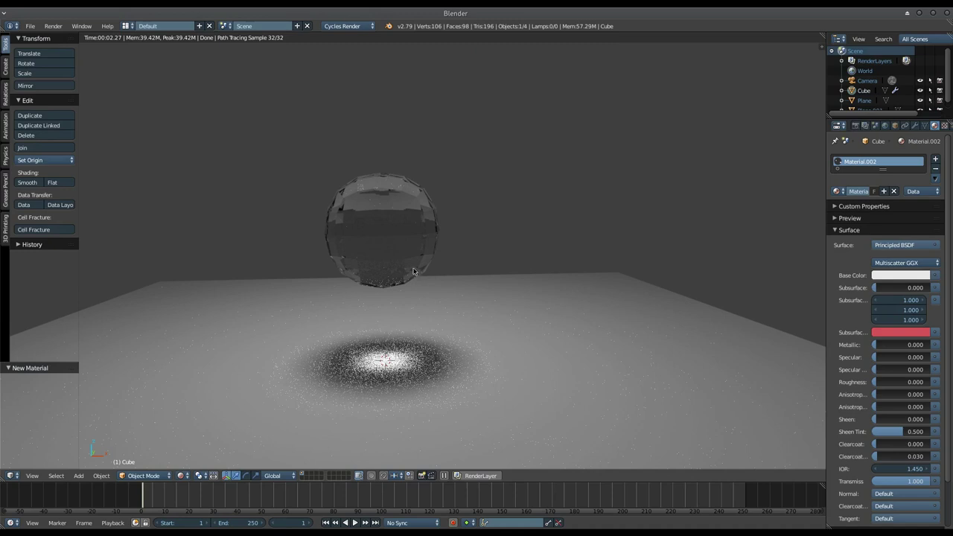
- Set the glass sphere's base colour to orange (R 0.800, G 0.310, B 0.063)
{"action": "left_click", "coordinate": [886, 275]}
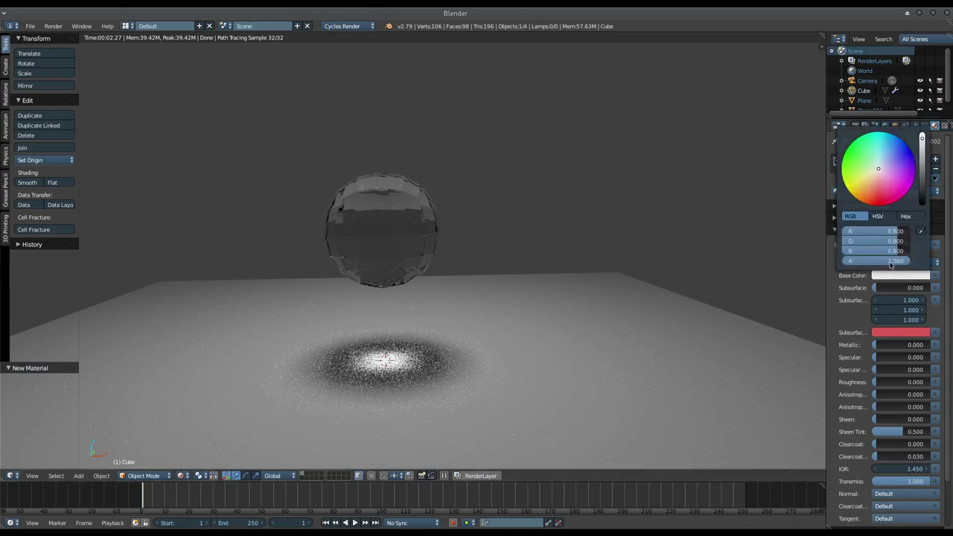
{"action": "left_click", "coordinate": [900, 155]}
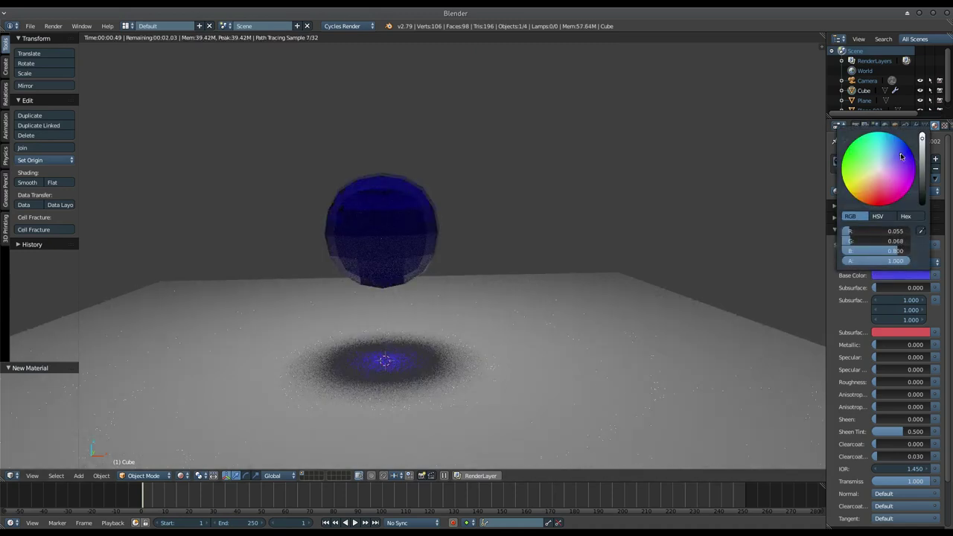
{"action": "left_click", "coordinate": [856, 159]}
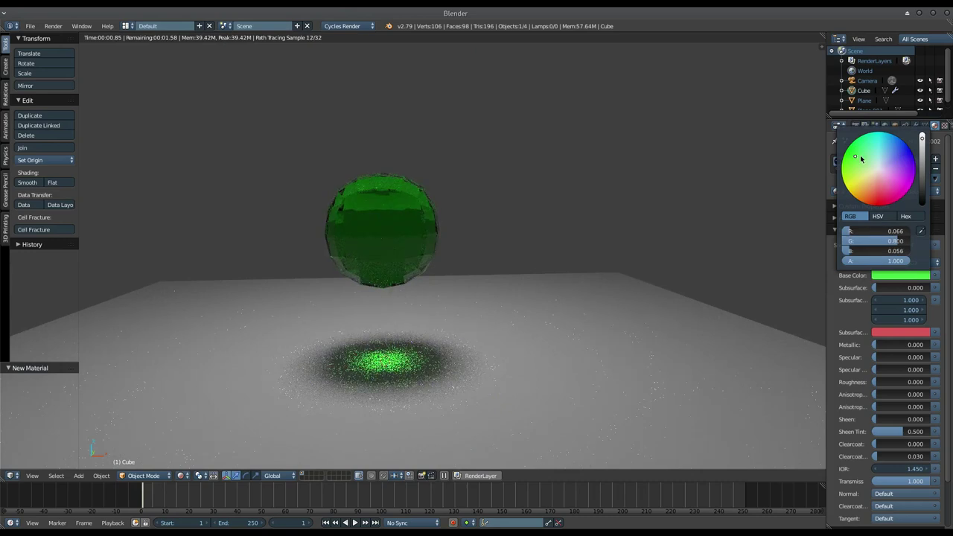
{"action": "left_click", "coordinate": [873, 194]}
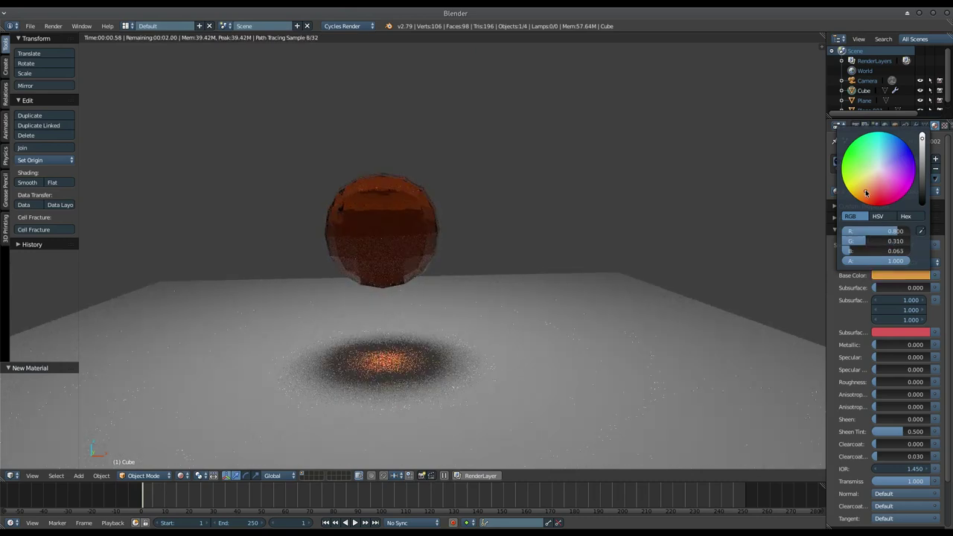
{"action": "scroll", "coordinate": [439, 249], "scroll_direction": "down", "scroll_amount": 2}
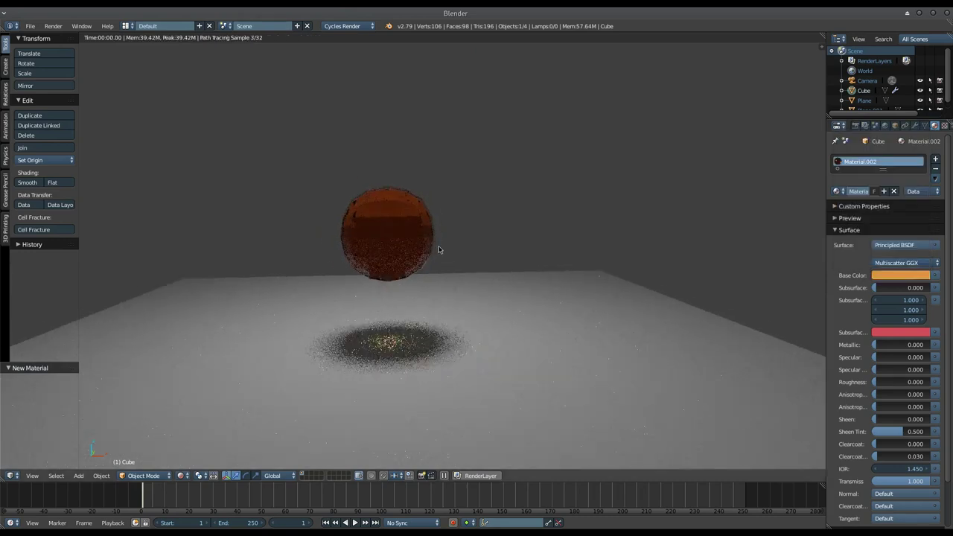
{"action": "scroll", "coordinate": [440, 250], "scroll_direction": "down", "scroll_amount": 2}
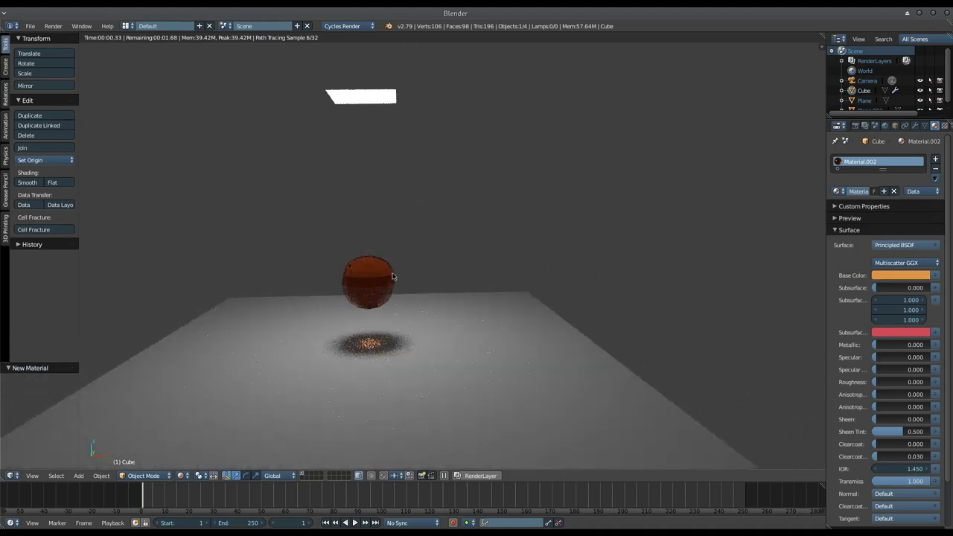
- Duplicate the light plane and sphere and move the copies 4.126 units along X
{"action": "right_click", "coordinate": [378, 99]}
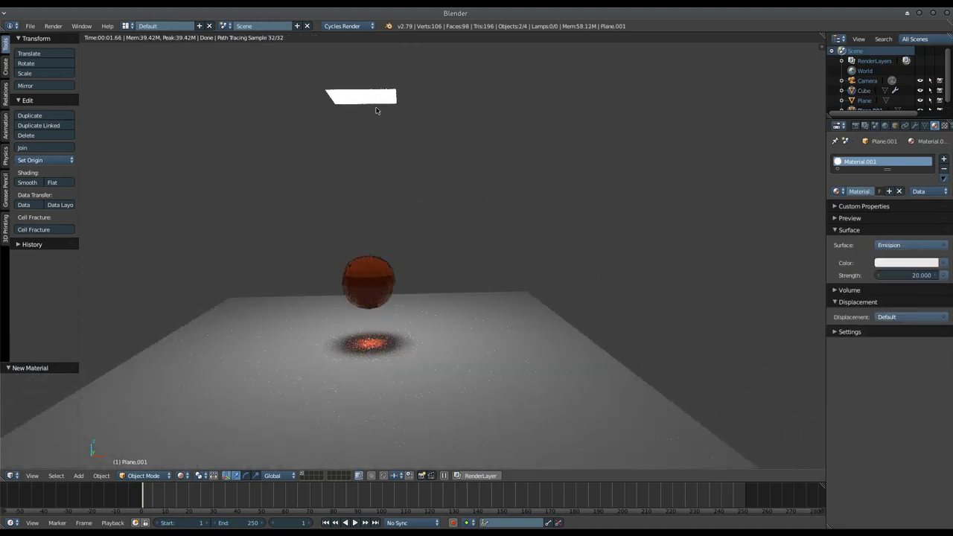
{"action": "key", "text": "shift+d"}
{"action": "right_click", "coordinate": [377, 108]}
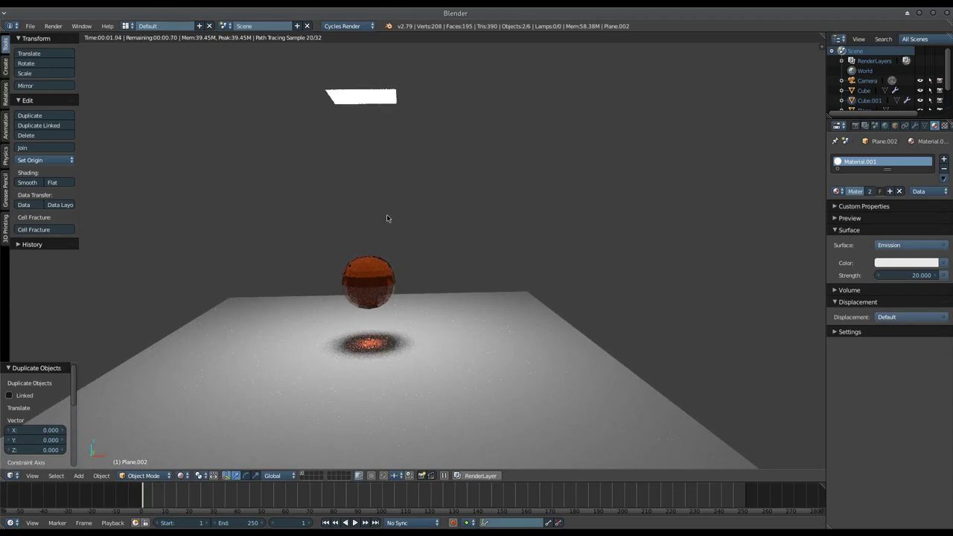
{"action": "key", "text": "g"}
{"action": "key", "text": "x"}
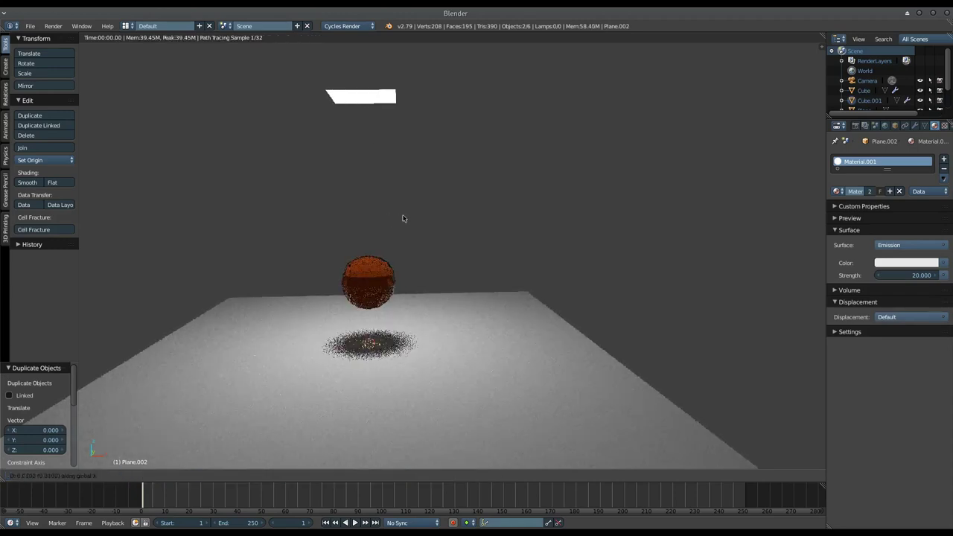
{"action": "left_click", "coordinate": [515, 249]}
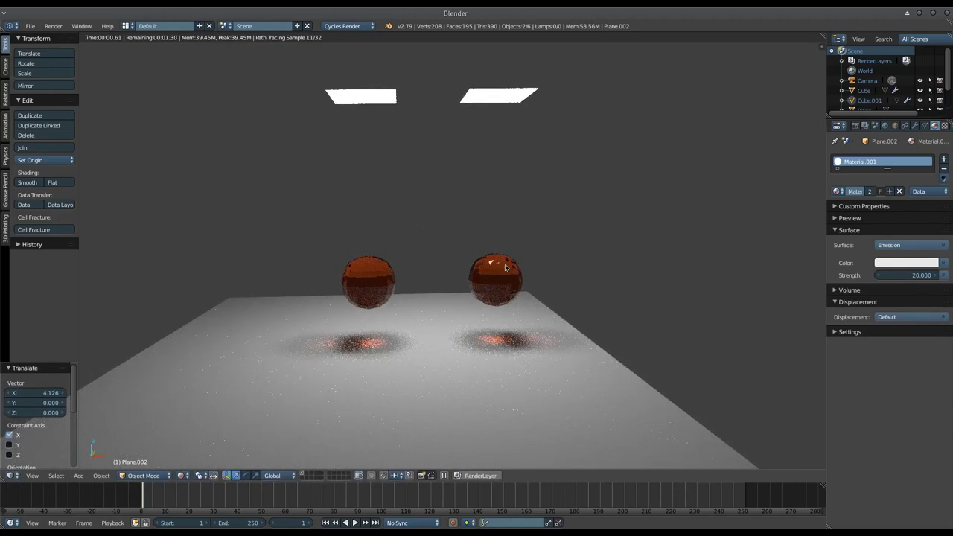
- Make the new sphere's material its own copy (Material.003) and show the Compositing layout
{"action": "right_click", "coordinate": [505, 268]}
{"action": "left_click", "coordinate": [866, 192]}
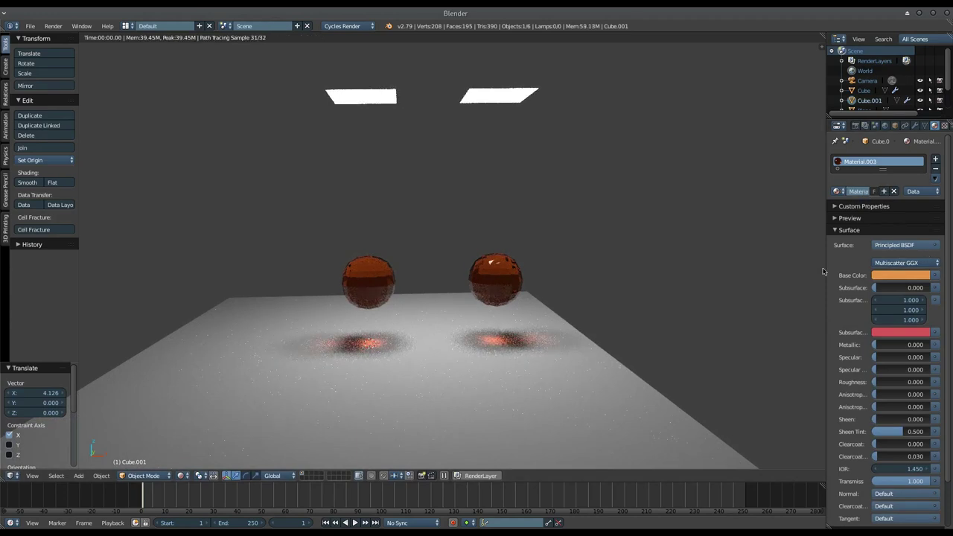
{"action": "key", "text": "ctrl+Left"}
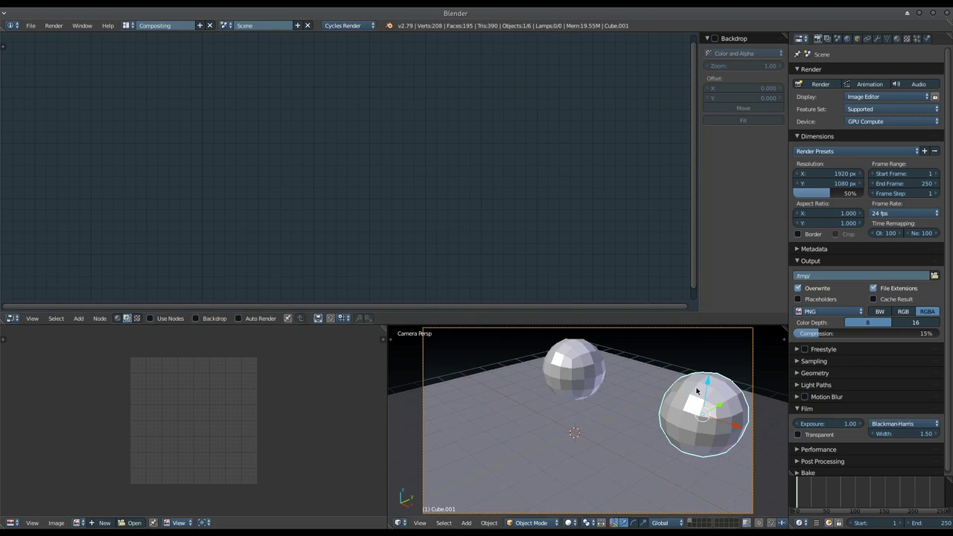
- Show the second sphere's shader nodes and delete its Principled BSDF node
{"action": "middle_click_drag", "start_coordinate": [628, 389], "coordinate": [650, 383]}
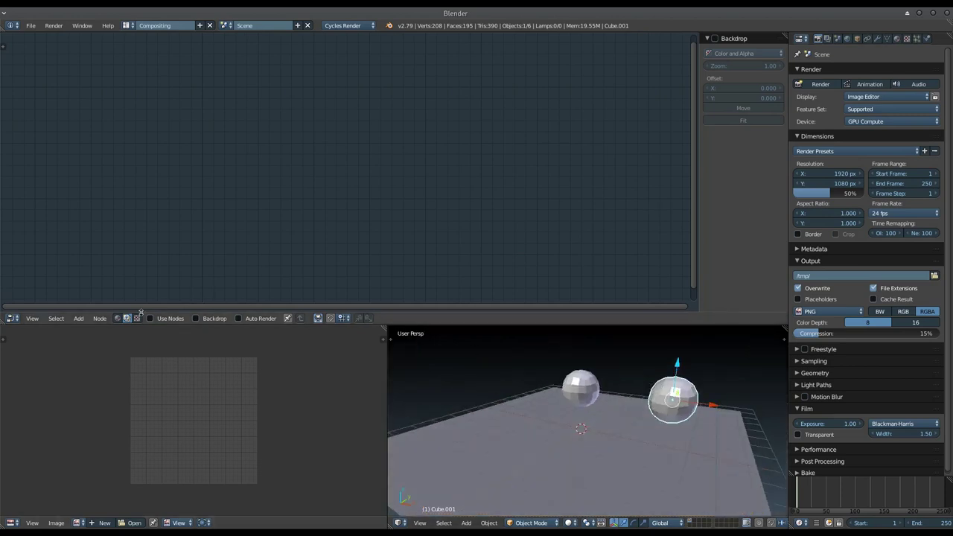
{"action": "left_click", "coordinate": [117, 318]}
{"action": "left_click", "coordinate": [251, 149]}
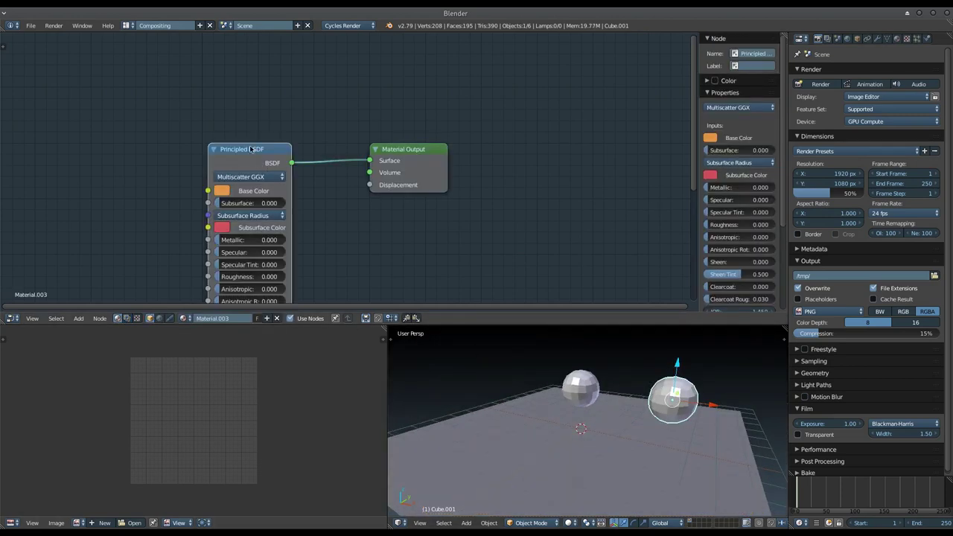
{"action": "key", "text": "x"}
{"action": "key", "text": "shift+z"}
{"action": "key", "text": "shift+z"}
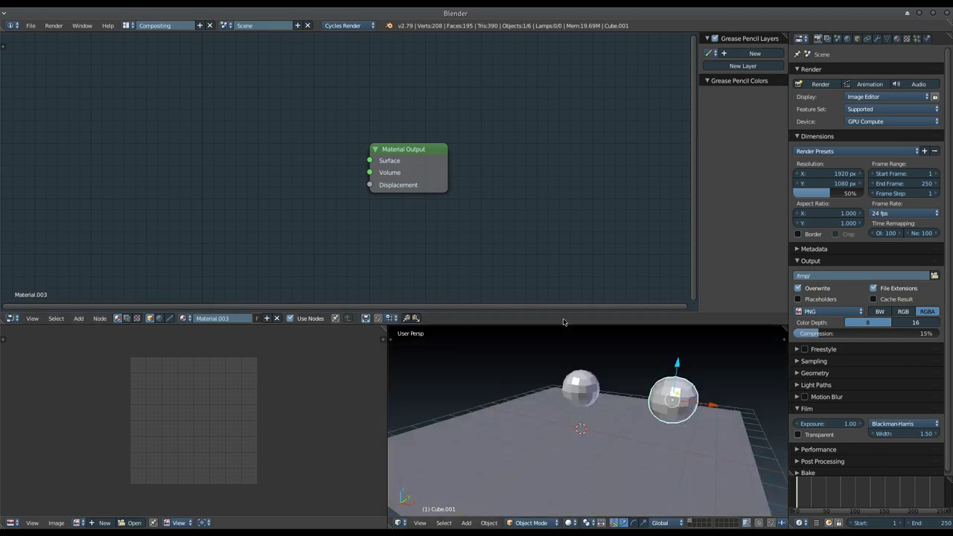
{"action": "middle_click_drag", "start_coordinate": [336, 164], "coordinate": [398, 194]}
{"action": "scroll", "coordinate": [398, 193], "scroll_direction": "down", "scroll_amount": 2}
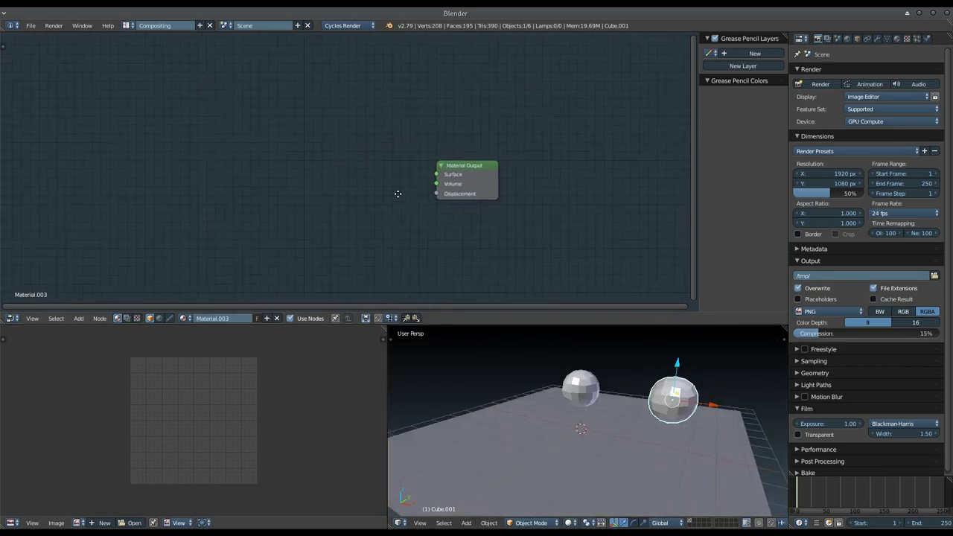
{"action": "key", "text": "shift+a"}
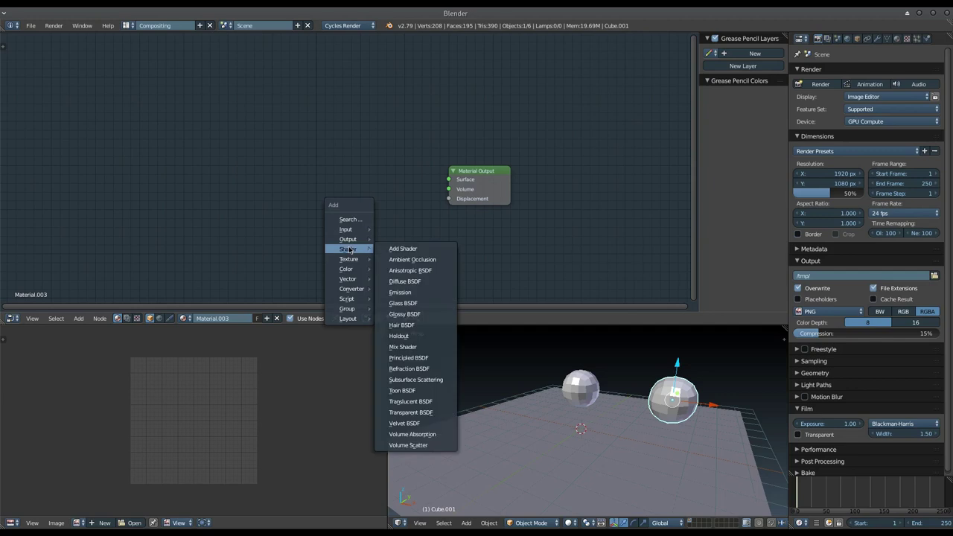
- Add a Mix Shader into the output's Surface and feed a Glass BSDF into it
{"action": "left_click", "coordinate": [402, 347]}
{"action": "left_click", "coordinate": [338, 164]}
{"action": "left_click_drag", "start_coordinate": [400, 180], "coordinate": [449, 180]}
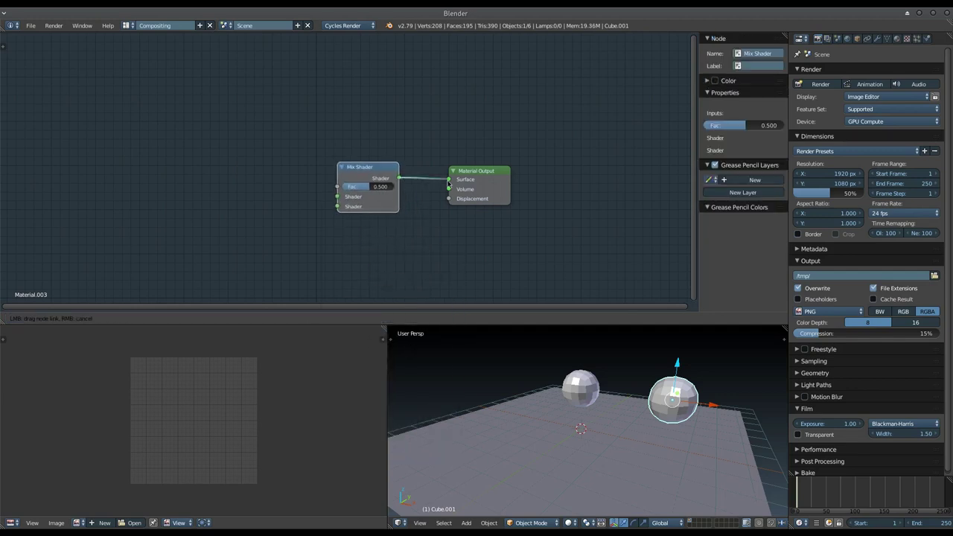
{"action": "key", "text": "shift+a"}
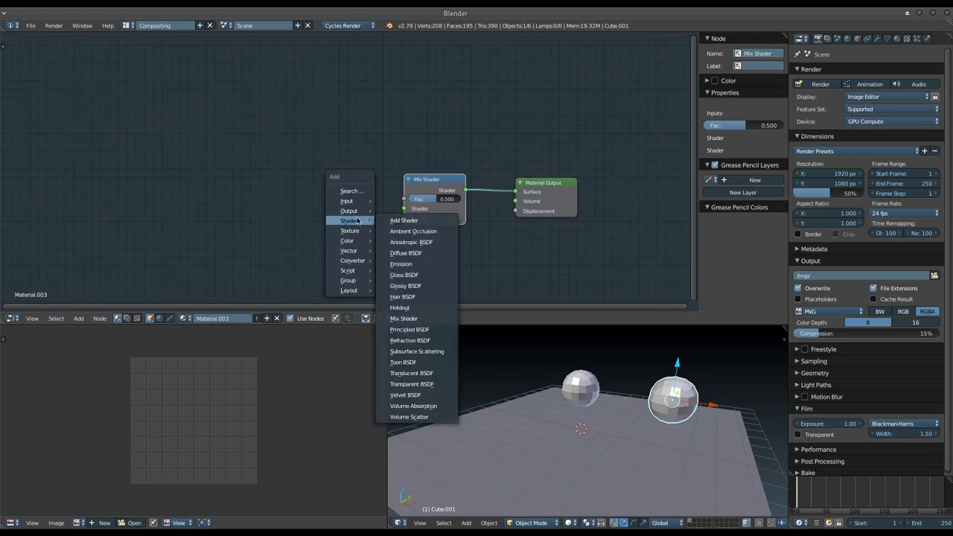
{"action": "mouse_move", "coordinate": [349, 220]}
{"action": "left_click", "coordinate": [413, 276]}
{"action": "left_click", "coordinate": [272, 140]}
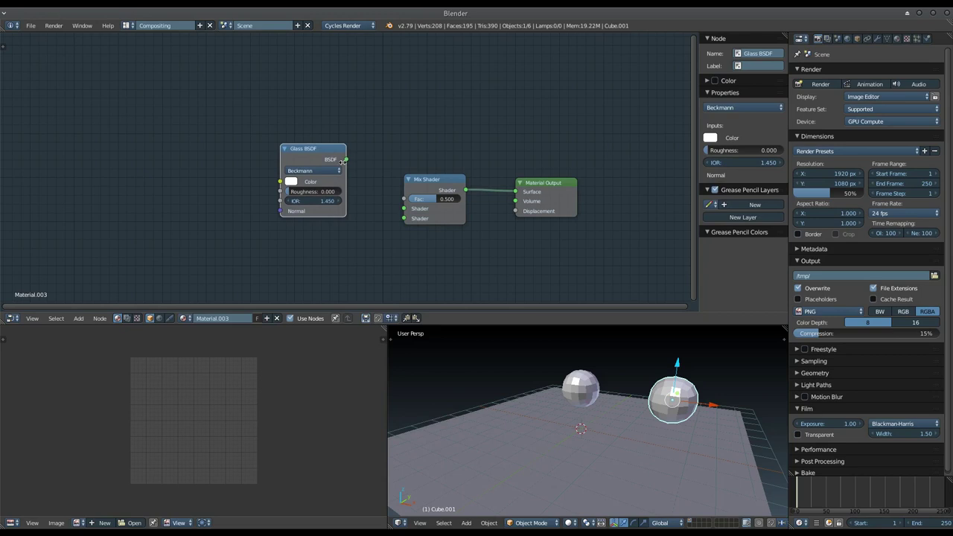
{"action": "mouse_move", "coordinate": [346, 159]}
{"action": "left_mouse_down"}
{"action": "mouse_move", "coordinate": [402, 218]}
{"action": "mouse_move", "coordinate": [404, 209]}
{"action": "left_mouse_up"}
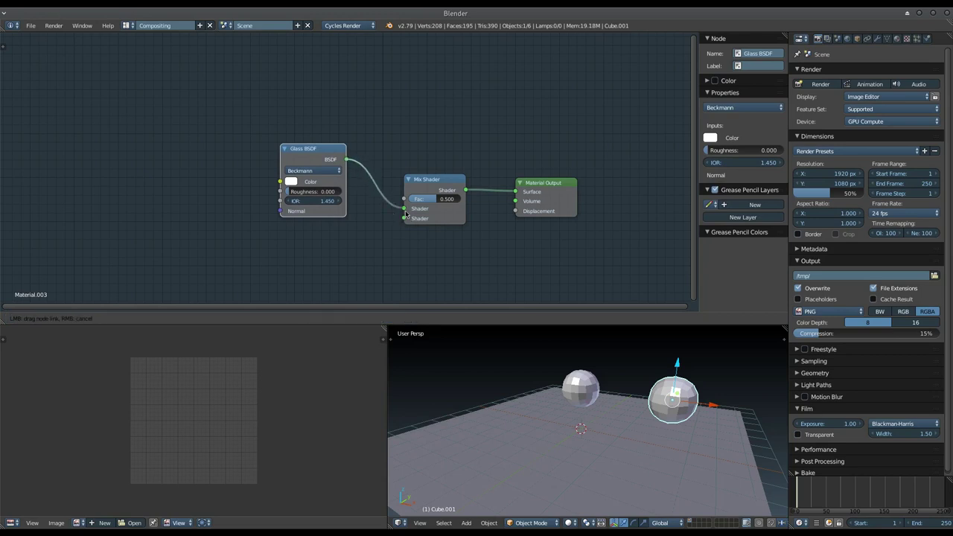
- Add a Transparent BSDF and connect it to the Mix Shader's second Shader input
{"action": "key", "text": "shift+a"}
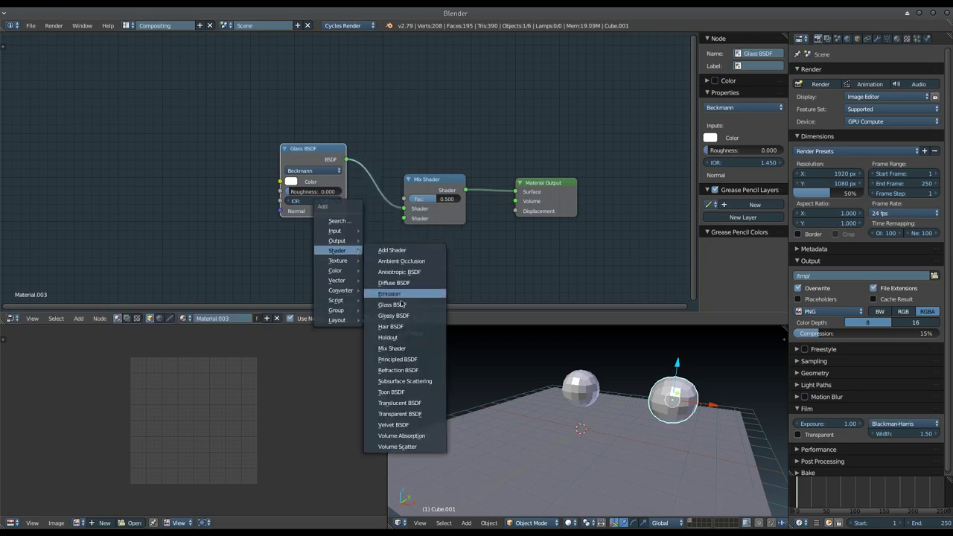
{"action": "left_click", "coordinate": [402, 413]}
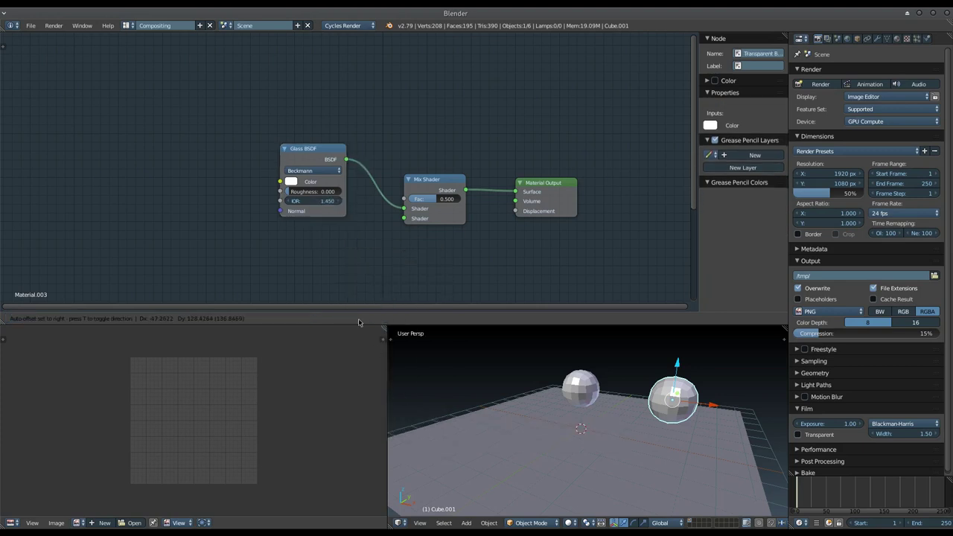
{"action": "left_click", "coordinate": [327, 254]}
{"action": "left_click_drag", "start_coordinate": [334, 251], "coordinate": [405, 219]}
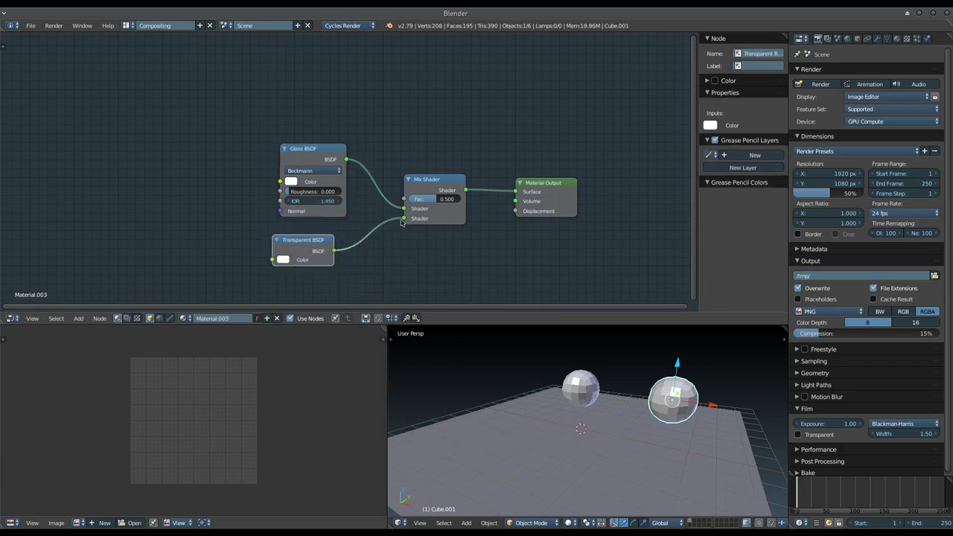
{"action": "middle_click_drag", "start_coordinate": [382, 199], "coordinate": [429, 250]}
{"action": "key", "text": "shift+a"}
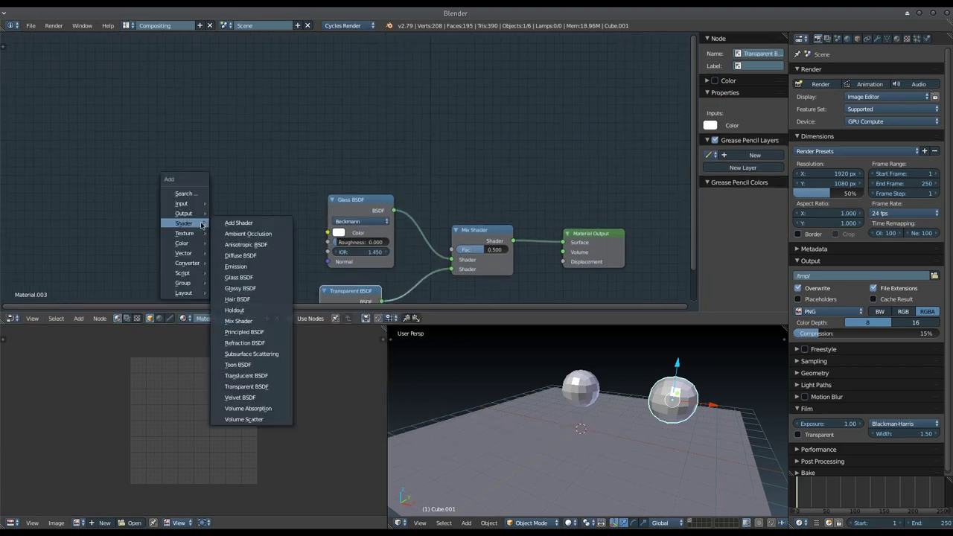
{"action": "mouse_move", "coordinate": [182, 204]}
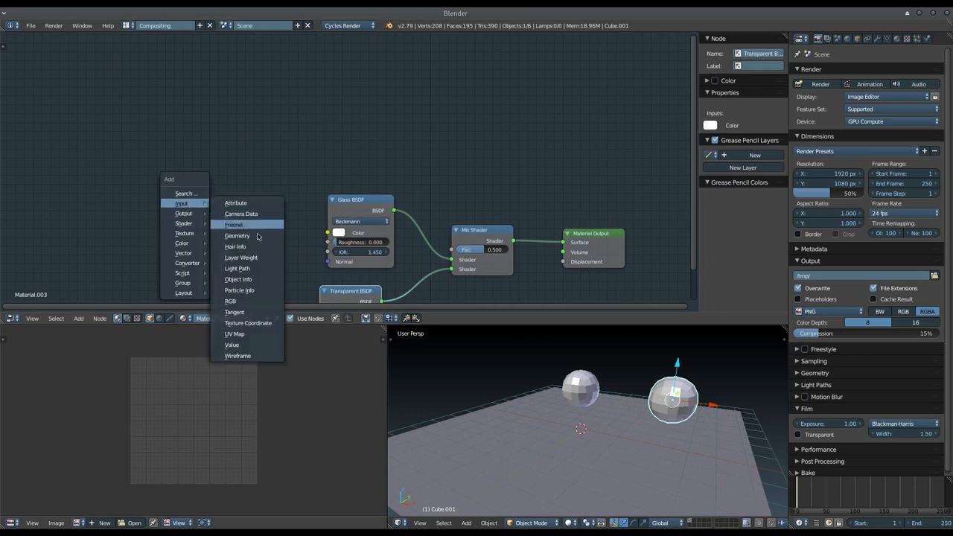
- Add a Light Path node and connect its Is Shadow Ray output to the Mix Shader's Fac
{"action": "left_click", "coordinate": [247, 274]}
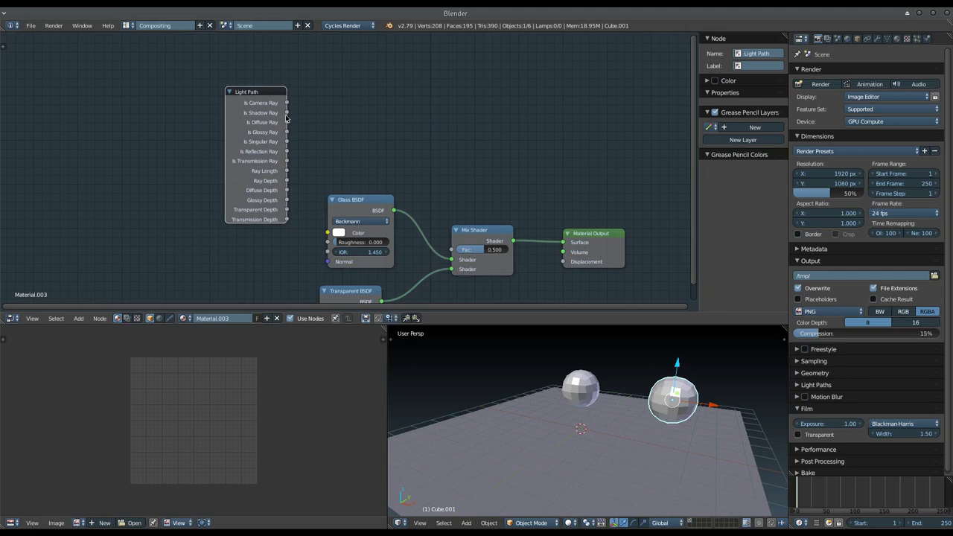
{"action": "left_click_drag", "start_coordinate": [286, 114], "coordinate": [452, 250]}
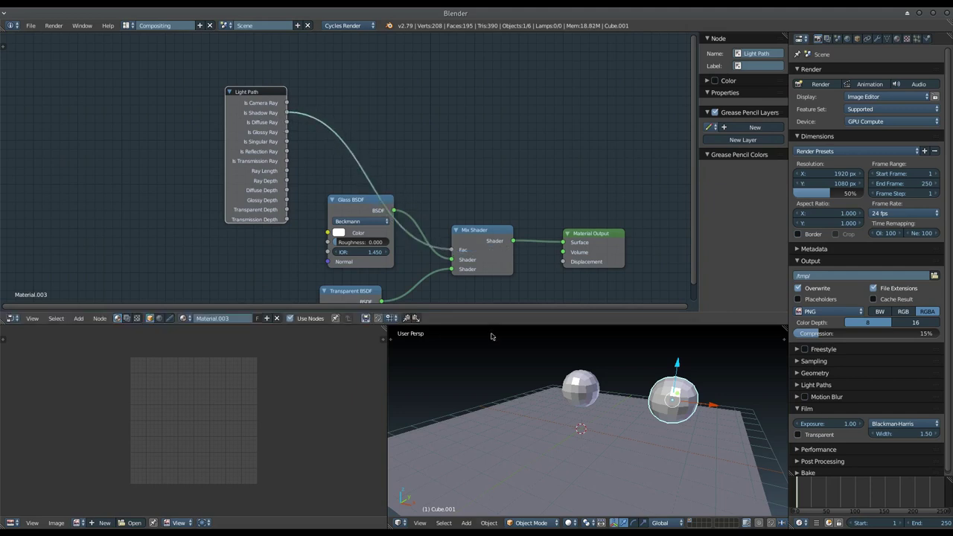
{"action": "middle_click_drag", "start_coordinate": [529, 371], "coordinate": [580, 395]}
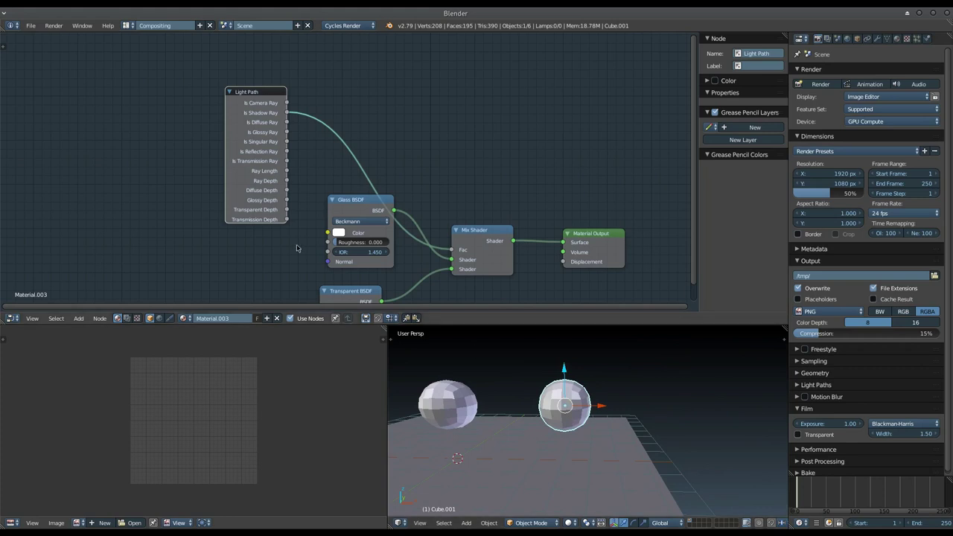
- Preview the scene in rendered Cycles shading and raise the Glass BSDF IOR to 1.950
{"action": "key", "text": "shift+z"}
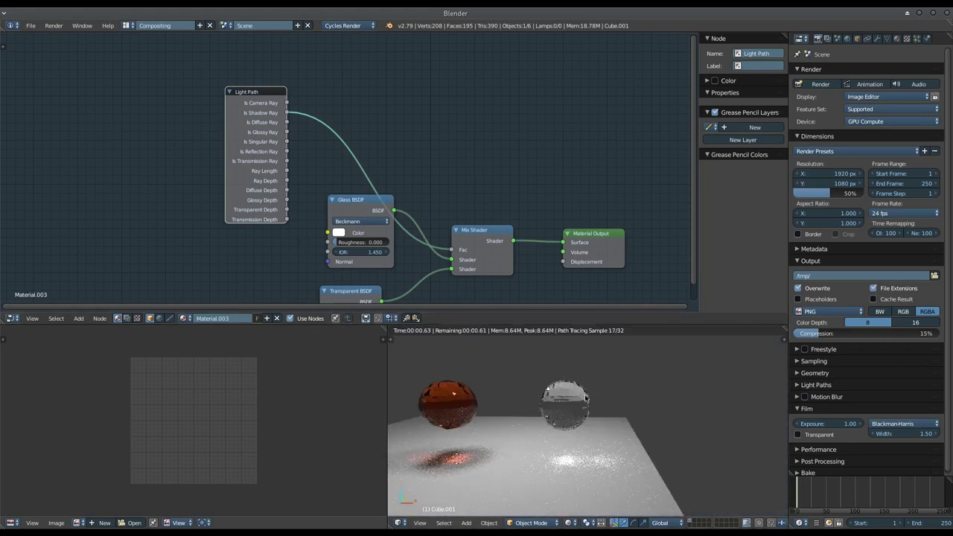
{"action": "mouse_move", "coordinate": [607, 401]}
{"action": "middle_mouse_down"}
{"action": "mouse_move", "coordinate": [595, 421]}
{"action": "mouse_move", "coordinate": [638, 426]}
{"action": "mouse_move", "coordinate": [590, 384]}
{"action": "middle_mouse_up"}
{"action": "scroll", "coordinate": [616, 449], "scroll_direction": "up", "scroll_amount": 2}
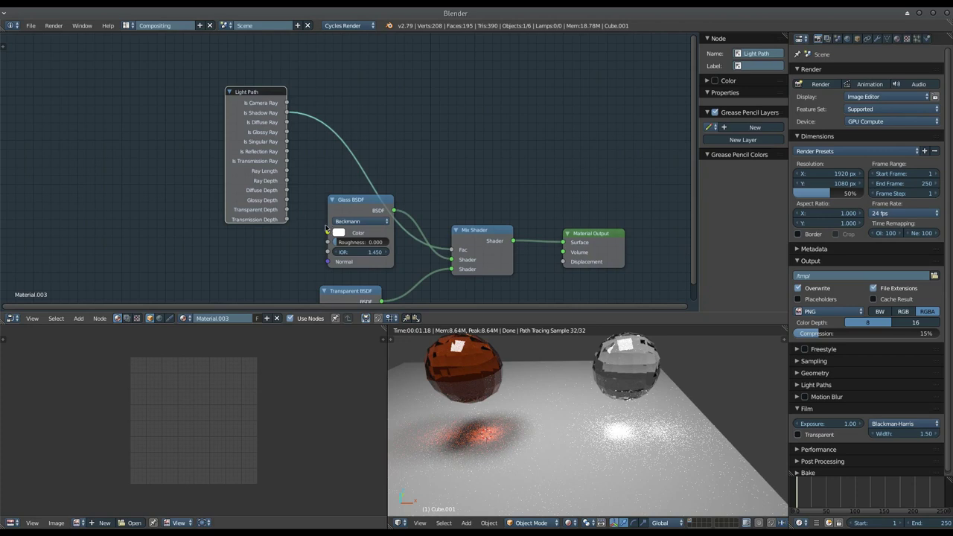
{"action": "left_click_drag", "start_coordinate": [344, 252], "coordinate": [388, 255]}
{"action": "left_click", "coordinate": [388, 252]}
{"action": "left_click", "coordinate": [388, 252]}
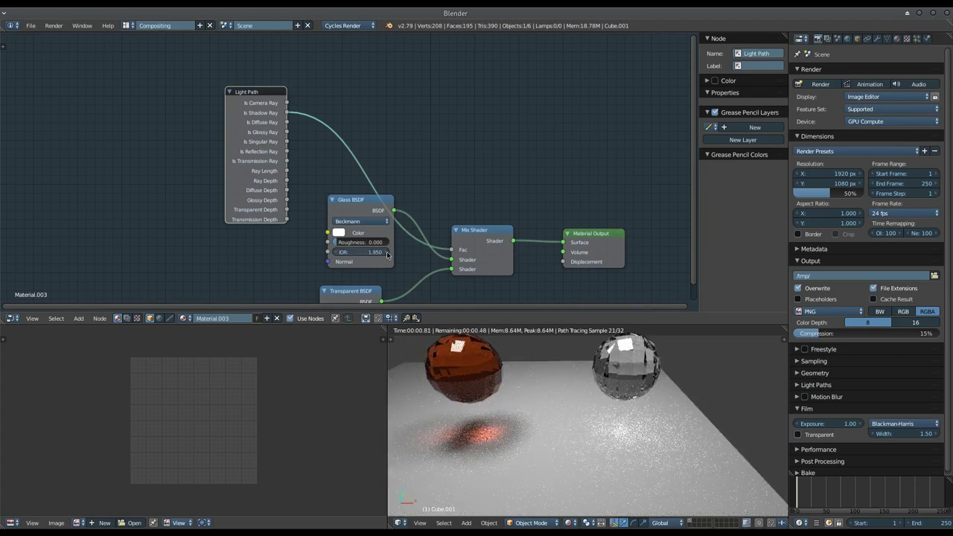
- Select the orange sphere and raise its Principled BSDF IOR to 1.850
{"action": "right_click", "coordinate": [467, 373]}
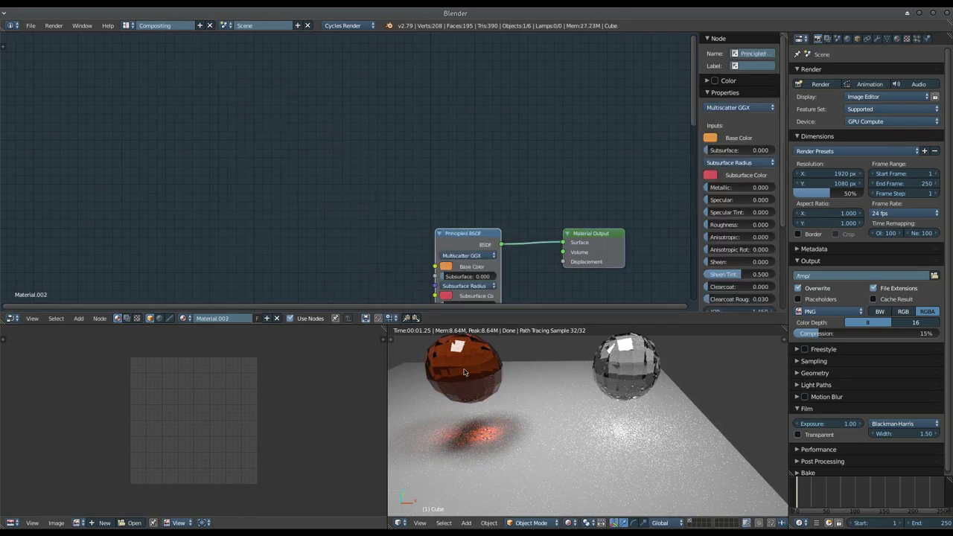
{"action": "middle_click_drag", "start_coordinate": [530, 213], "coordinate": [522, 102]}
{"action": "left_click_drag", "start_coordinate": [429, 287], "coordinate": [458, 286]}
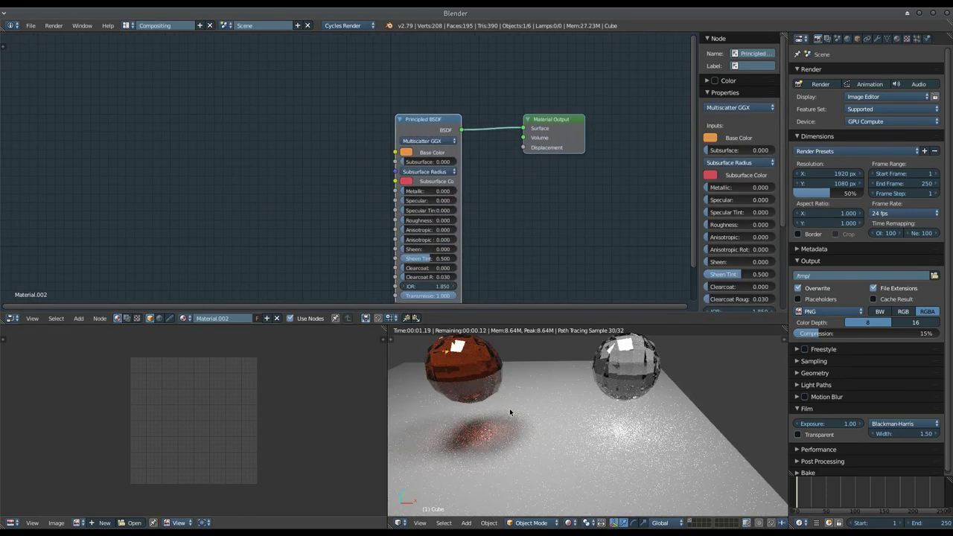
{"action": "scroll", "coordinate": [516, 404], "scroll_direction": "up", "scroll_amount": 1}
{"action": "scroll", "coordinate": [596, 402], "scroll_direction": "up", "scroll_amount": 2}
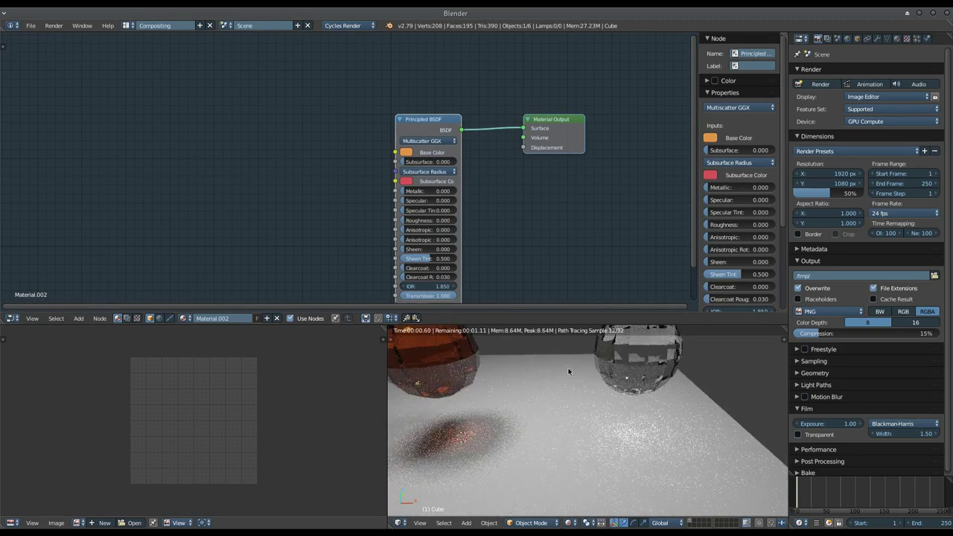
{"action": "scroll", "coordinate": [595, 403], "scroll_direction": "down", "scroll_amount": 2}
- Select the clear glass sphere and bring its node tree into view
{"action": "right_click", "coordinate": [622, 369]}
{"action": "middle_click_drag", "start_coordinate": [342, 123], "coordinate": [346, 149]}
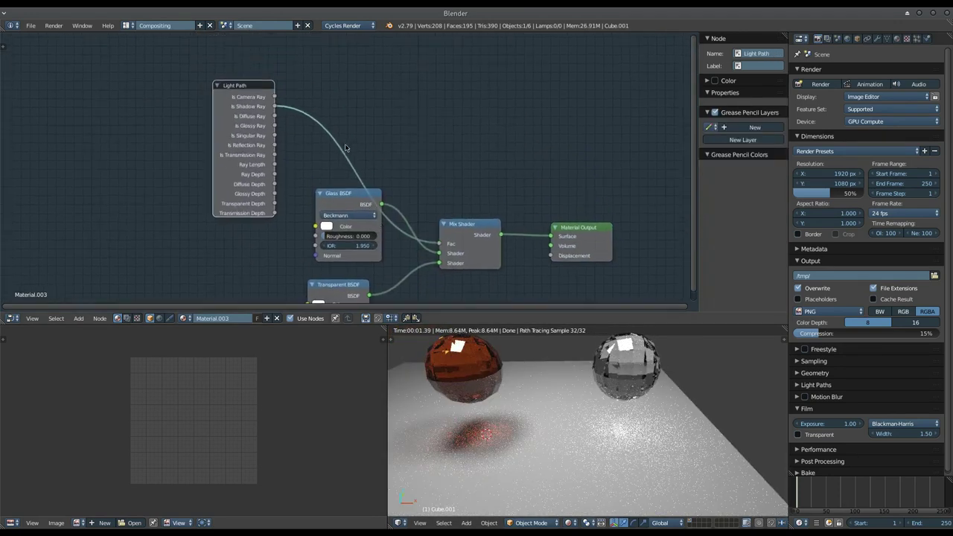
{"action": "scroll", "coordinate": [305, 161], "scroll_direction": "down", "scroll_amount": 1}
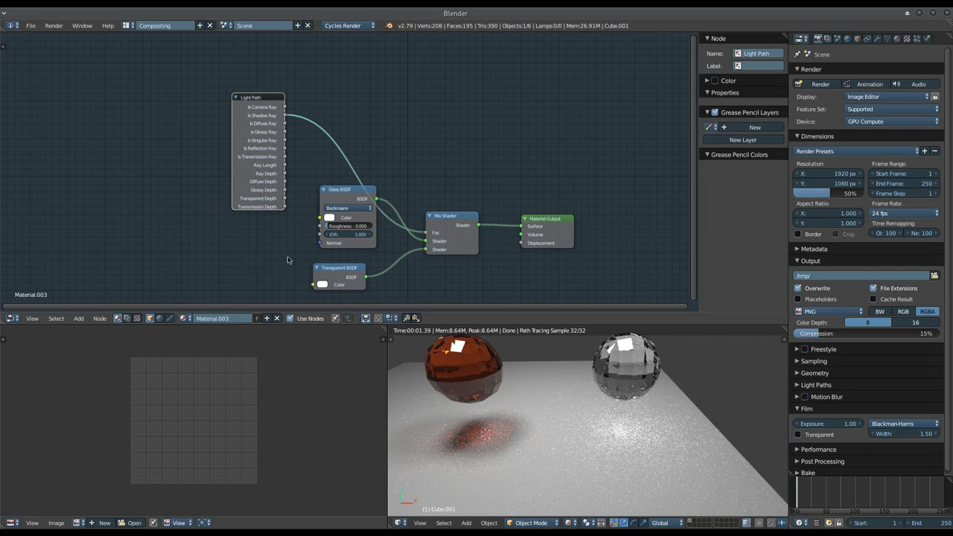
- Reselect the orange sphere, frame the spheres and lamp planes, and switch to the Default layout
{"action": "right_click", "coordinate": [454, 349]}
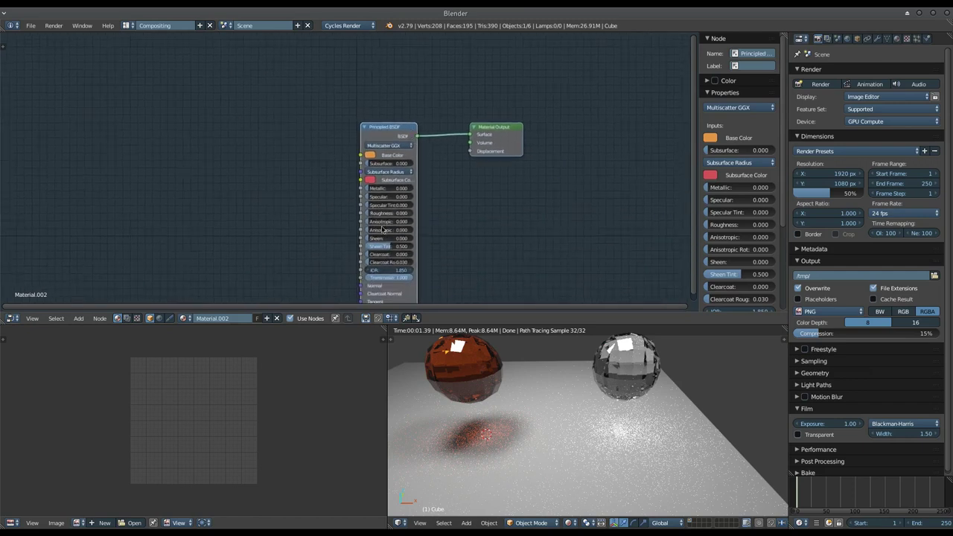
{"action": "middle_click_drag", "start_coordinate": [495, 428], "coordinate": [487, 445], "text": "ctrl"}
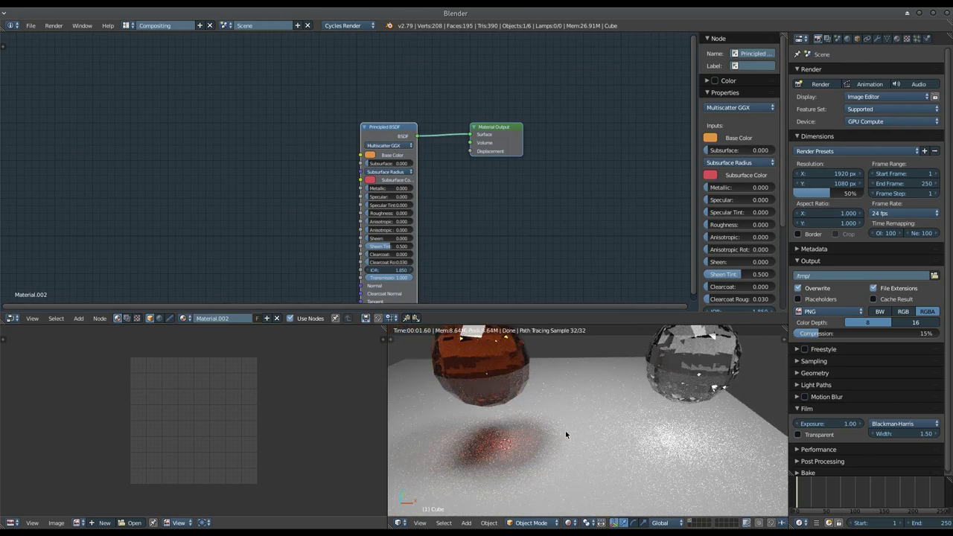
{"action": "scroll", "coordinate": [566, 430], "scroll_direction": "down", "scroll_amount": 5}
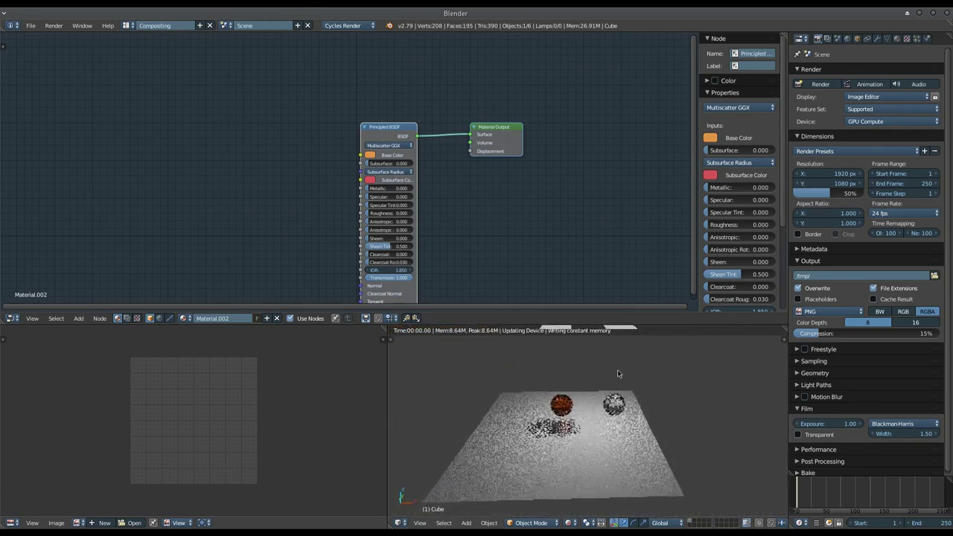
{"action": "middle_click_drag", "start_coordinate": [618, 373], "coordinate": [568, 390]}
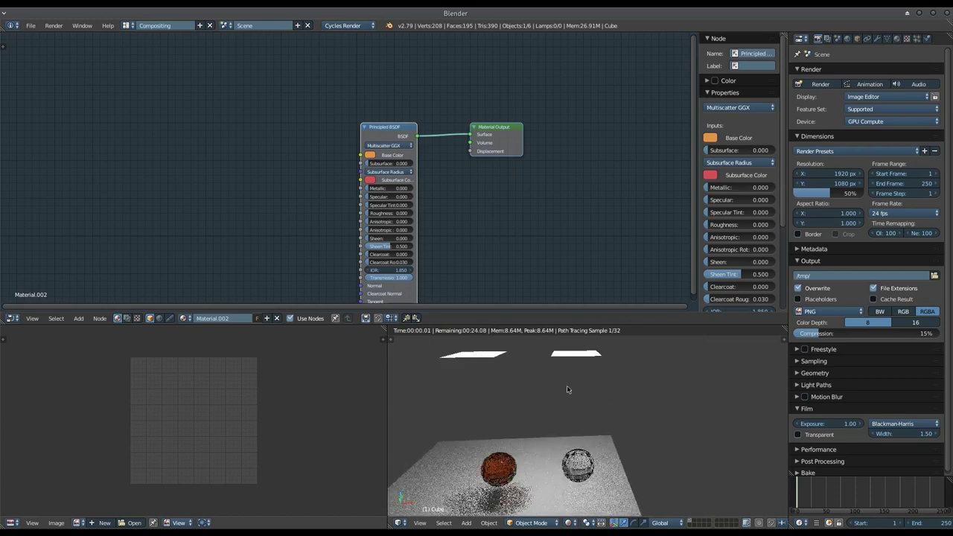
{"action": "key", "text": "ctrl+Right"}
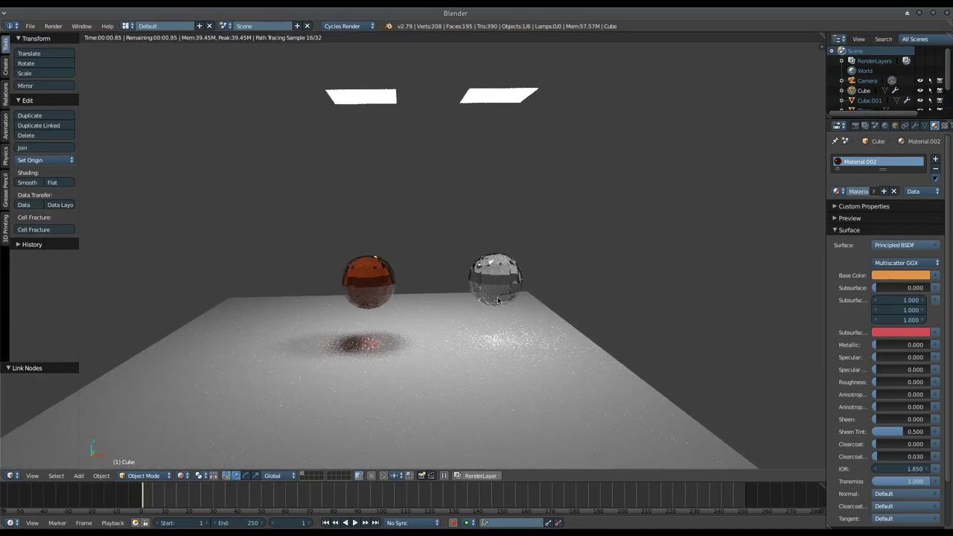
- Restore the Cycles preview, expand Light Paths in Render properties, and widen the panel to read caustics
{"action": "key", "text": "shift+z"}
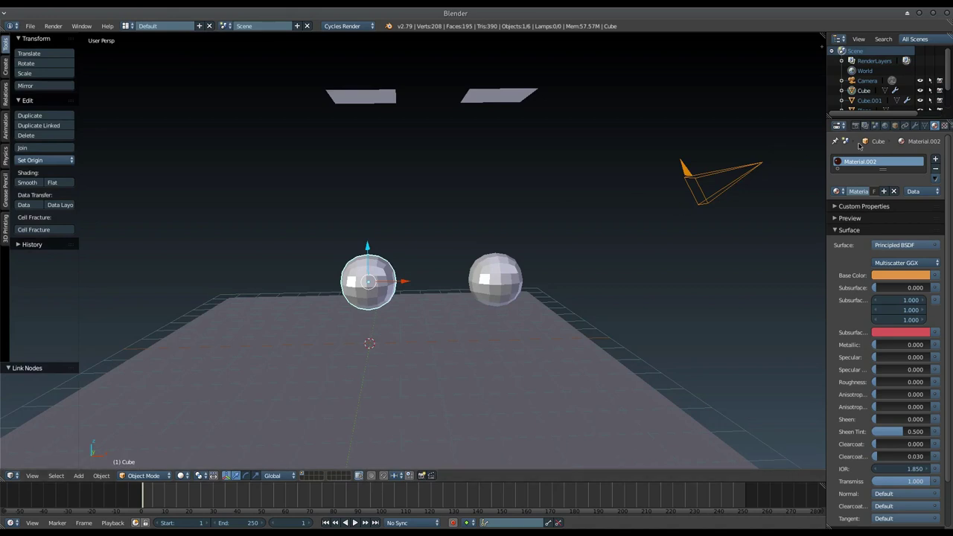
{"action": "key", "text": "shift+z"}
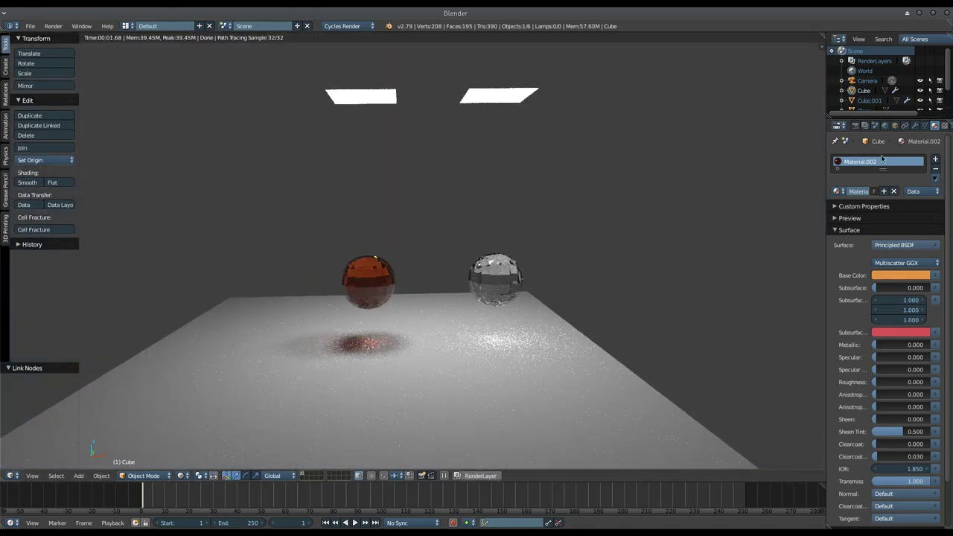
{"action": "left_click", "coordinate": [856, 125]}
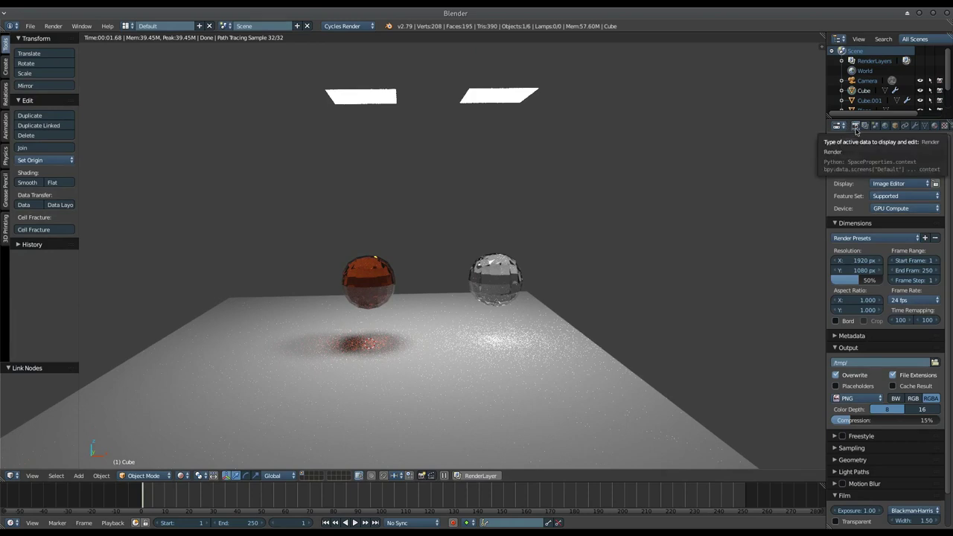
{"action": "scroll", "coordinate": [860, 246], "scroll_direction": "down", "scroll_amount": 2}
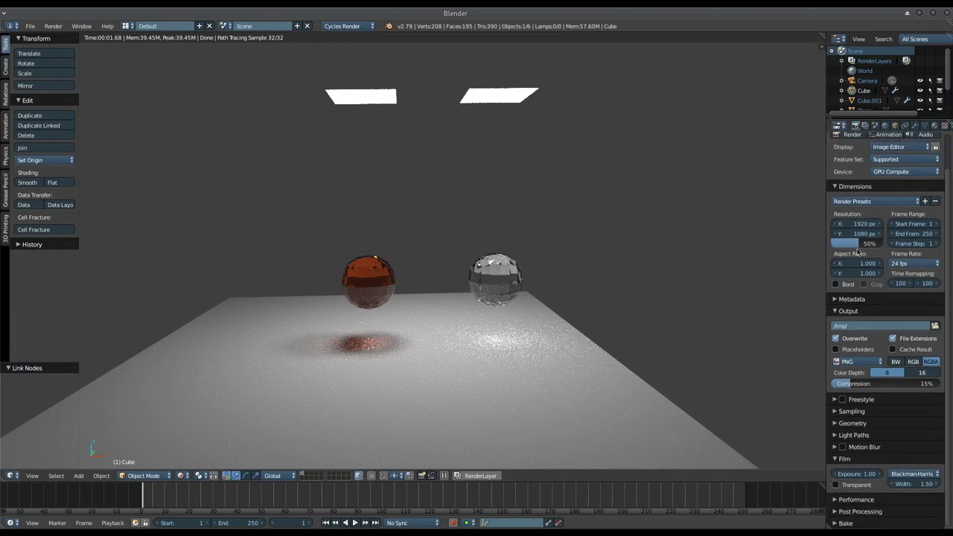
{"action": "left_click", "coordinate": [861, 438]}
{"action": "scroll", "coordinate": [876, 411], "scroll_direction": "down", "scroll_amount": 5}
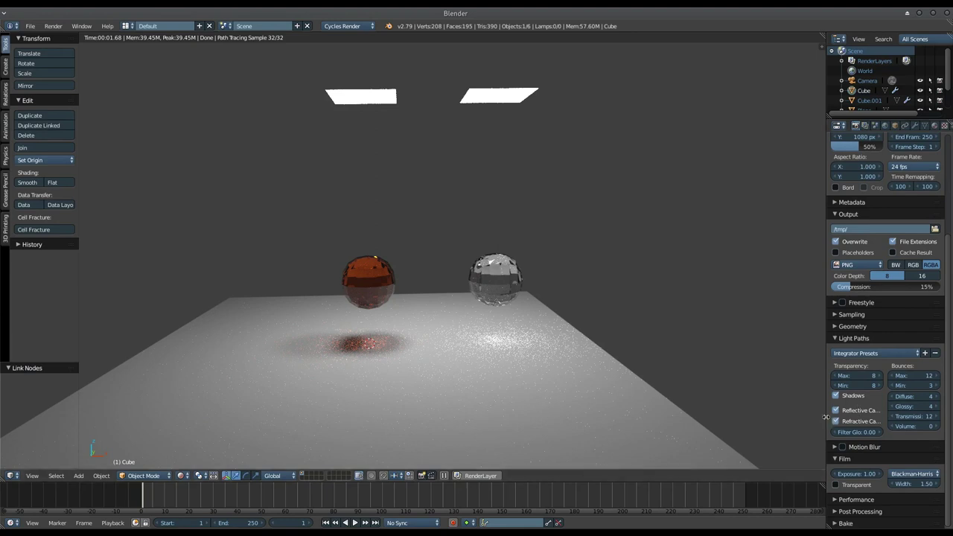
{"action": "left_click_drag", "start_coordinate": [826, 418], "coordinate": [779, 417]}
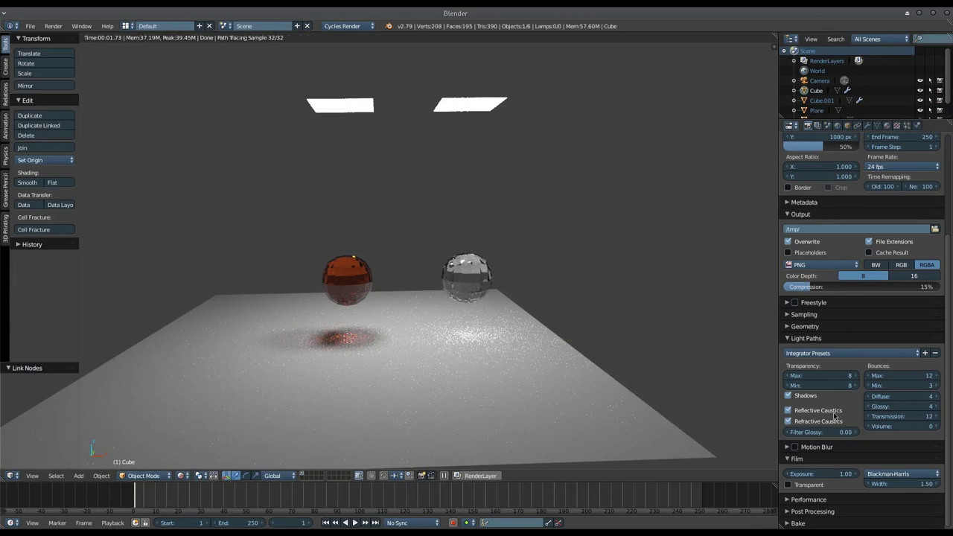
{"action": "left_click", "coordinate": [789, 412]}
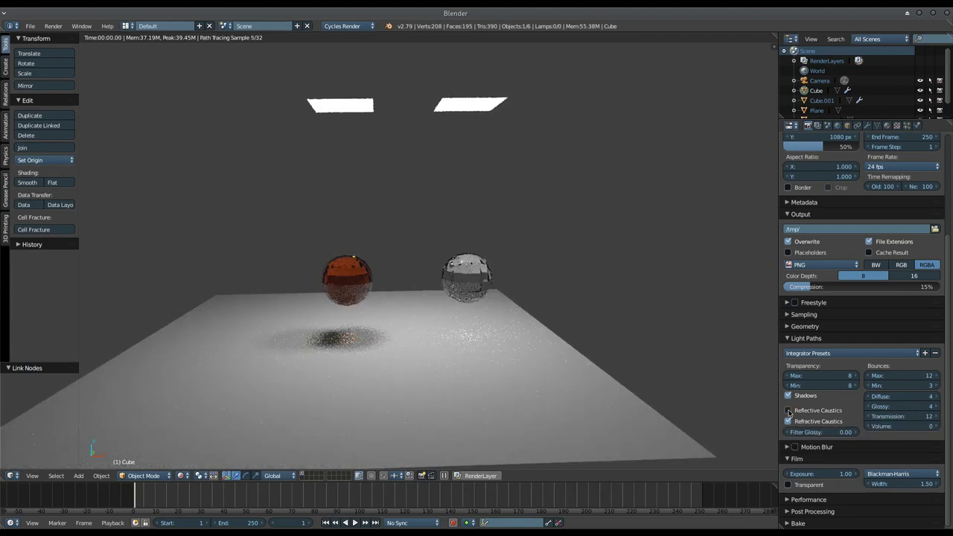
{"action": "left_click", "coordinate": [790, 422]}
{"action": "left_click", "coordinate": [789, 422]}
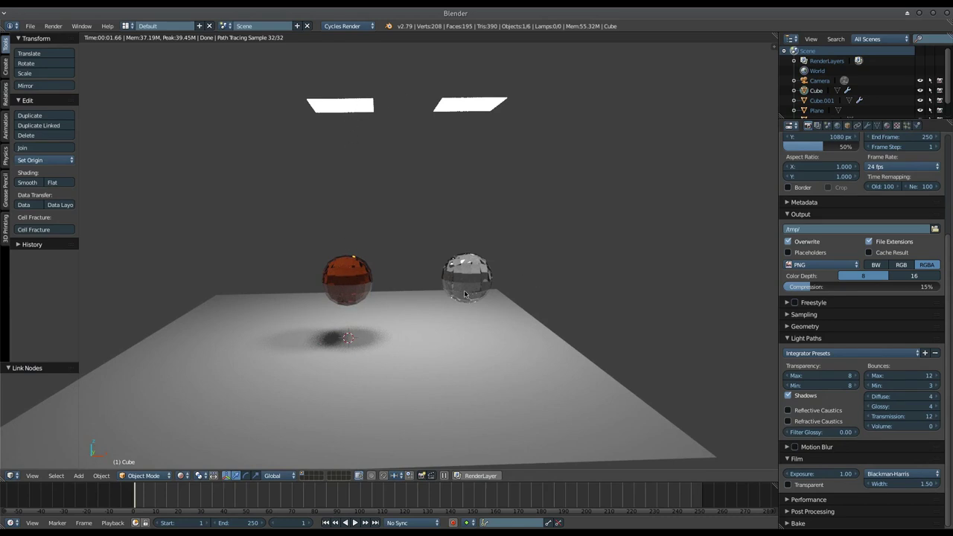
{"action": "left_click", "coordinate": [789, 422]}
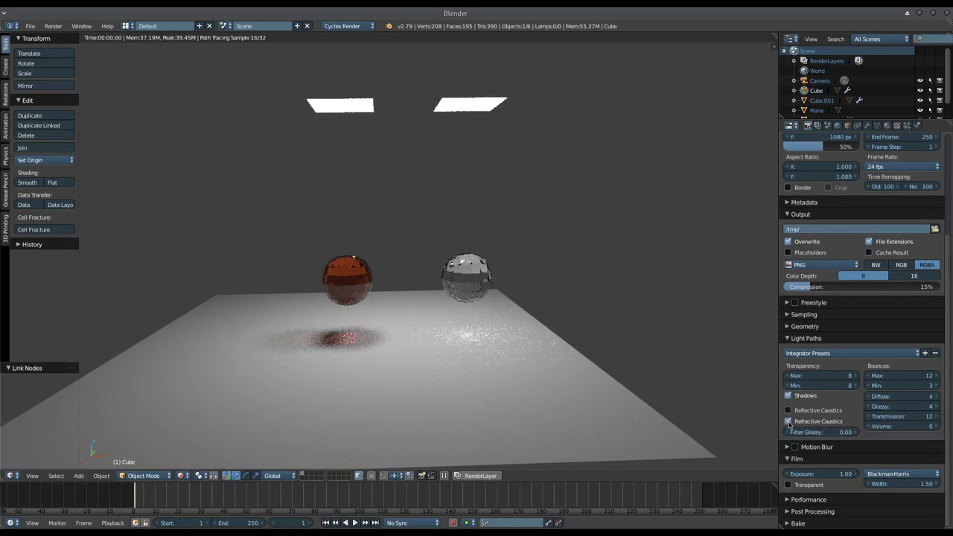
{"action": "left_click", "coordinate": [789, 411]}
{"action": "left_click", "coordinate": [788, 421]}
{"action": "left_click", "coordinate": [788, 411]}
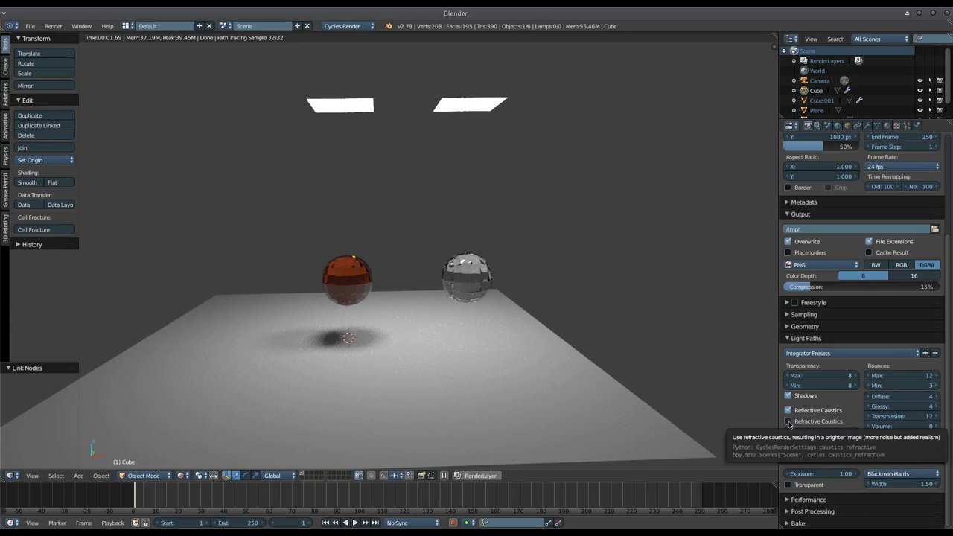
{"action": "left_click", "coordinate": [789, 421]}
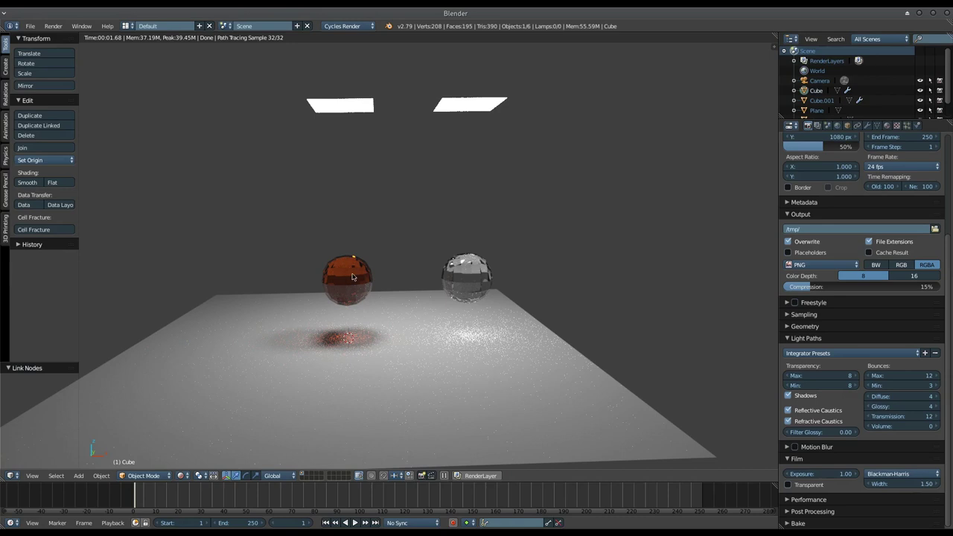
- In the node-editing layout, set the orange sphere's Principled BSDF Sheen Tint to 0
{"action": "key", "text": "ctrl+Left"}
{"action": "middle_click_drag", "start_coordinate": [468, 183], "coordinate": [487, 118]}
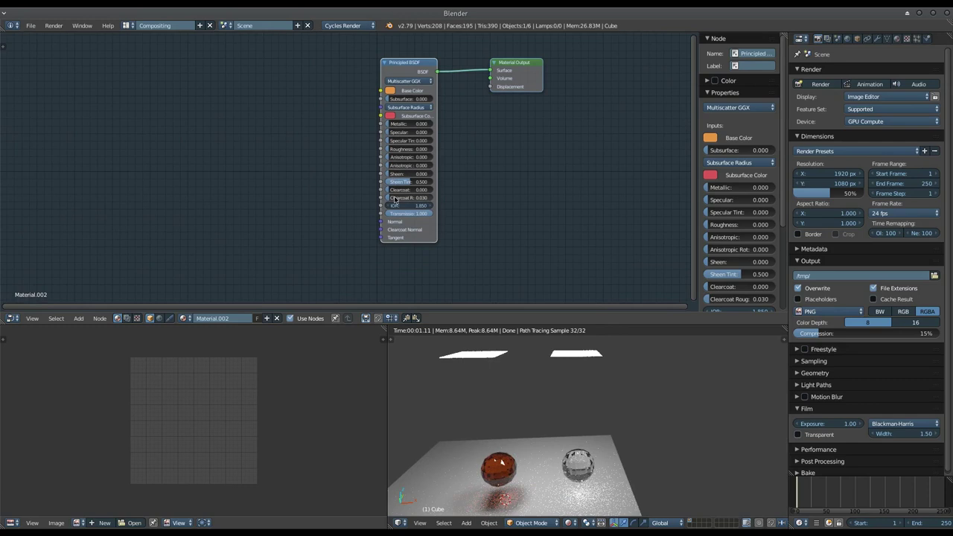
{"action": "left_click_drag", "start_coordinate": [409, 182], "coordinate": [372, 183]}
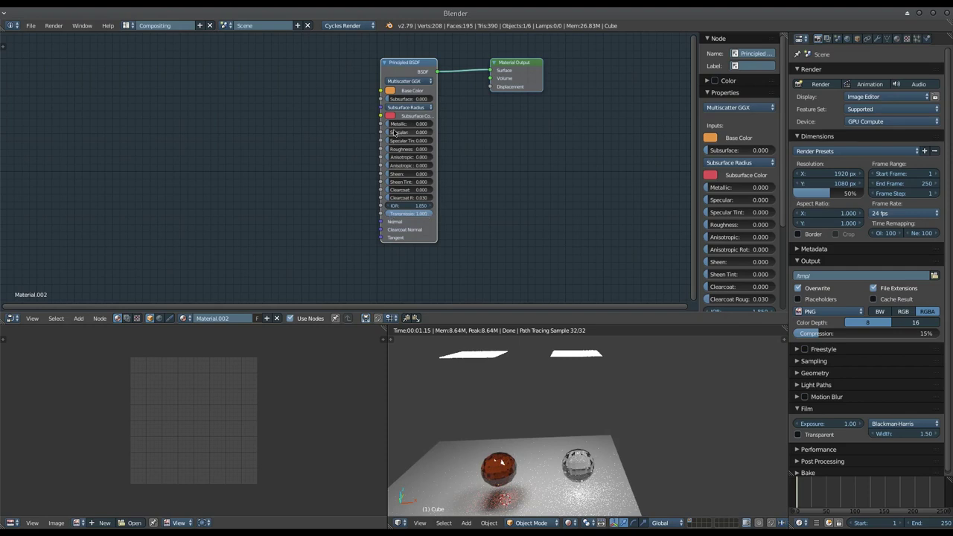
- Preview Specular at 1 and Metallic at full, then reset both back to 0
{"action": "left_click_drag", "start_coordinate": [392, 134], "coordinate": [432, 133]}
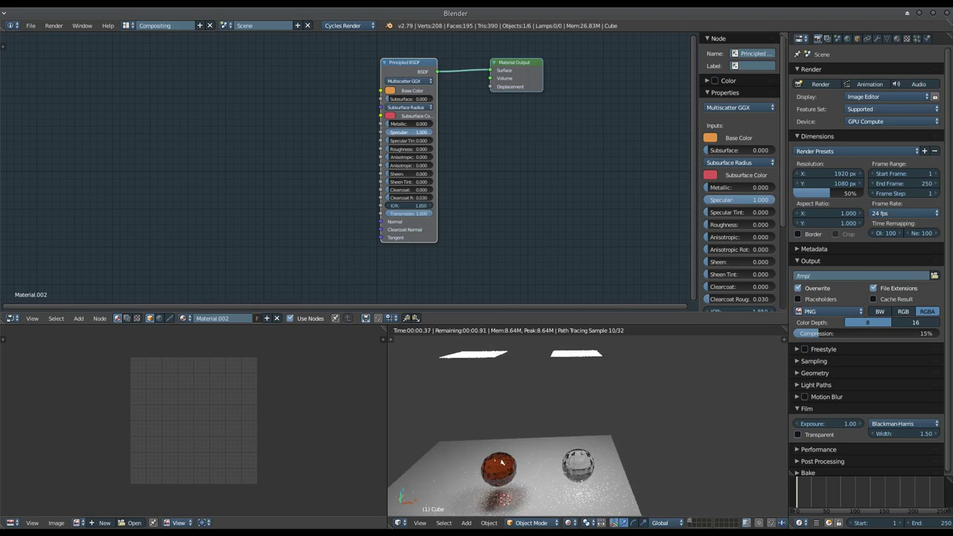
{"action": "middle_click_drag", "start_coordinate": [509, 506], "coordinate": [563, 406]}
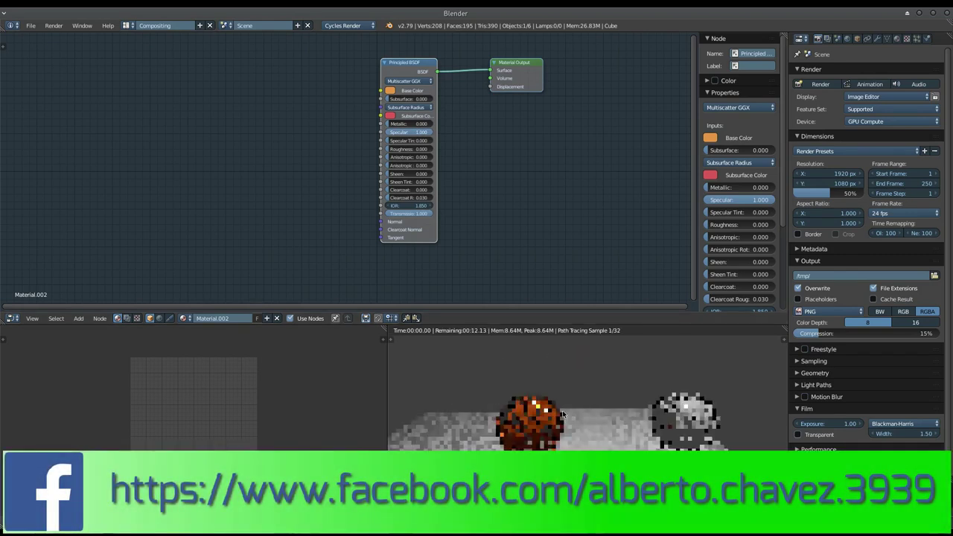
{"action": "scroll", "coordinate": [563, 425], "scroll_direction": "up", "scroll_amount": 3}
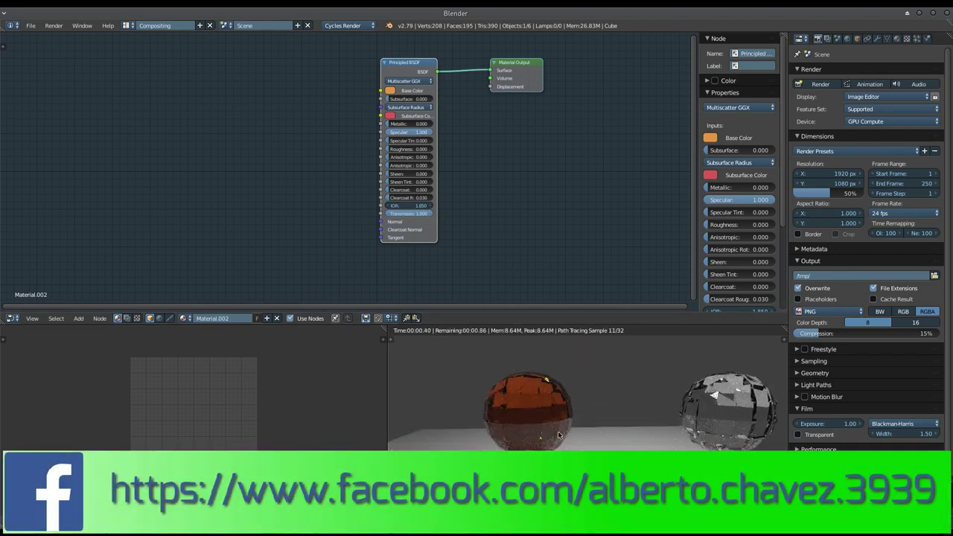
{"action": "left_click_drag", "start_coordinate": [428, 132], "coordinate": [388, 132]}
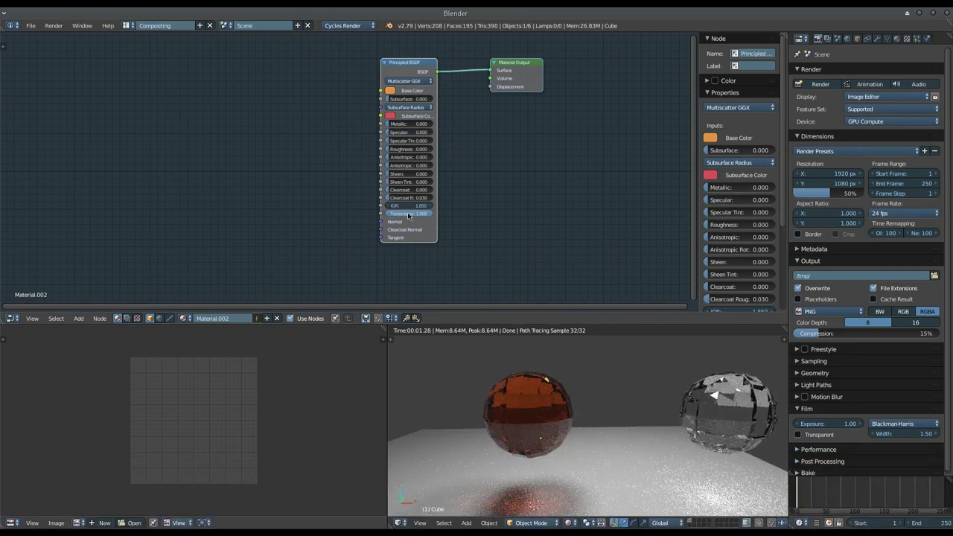
{"action": "left_click_drag", "start_coordinate": [407, 123], "coordinate": [432, 124]}
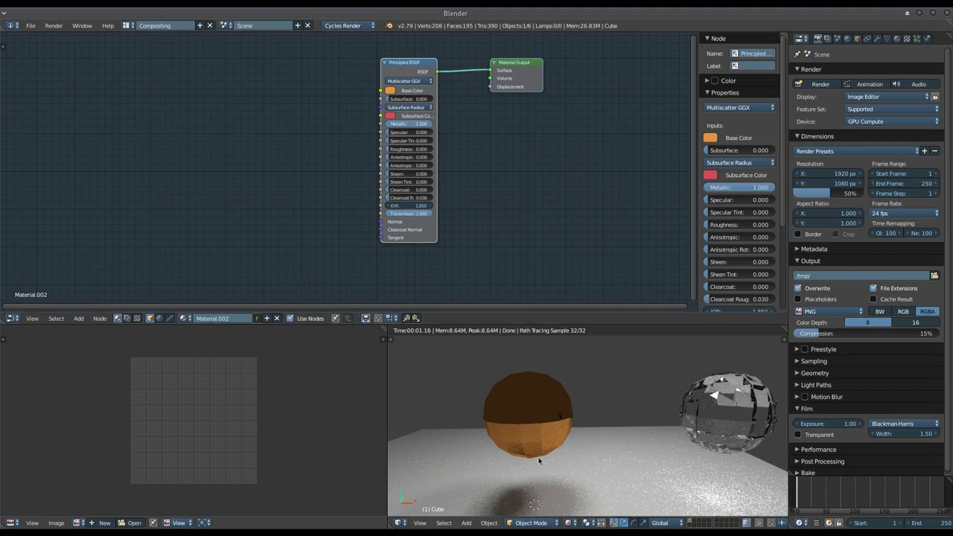
{"action": "left_click_drag", "start_coordinate": [425, 124], "coordinate": [391, 124]}
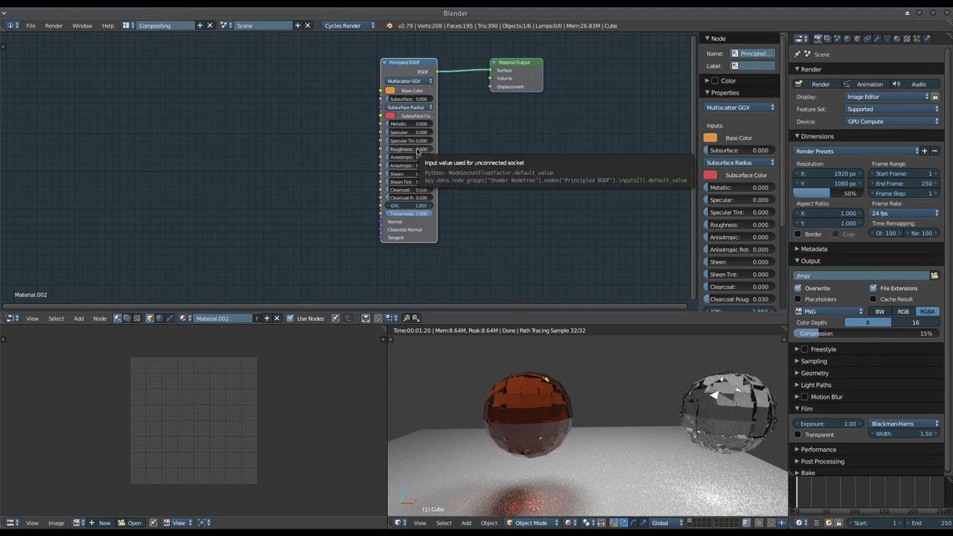
{"action": "left_click", "coordinate": [417, 150]}
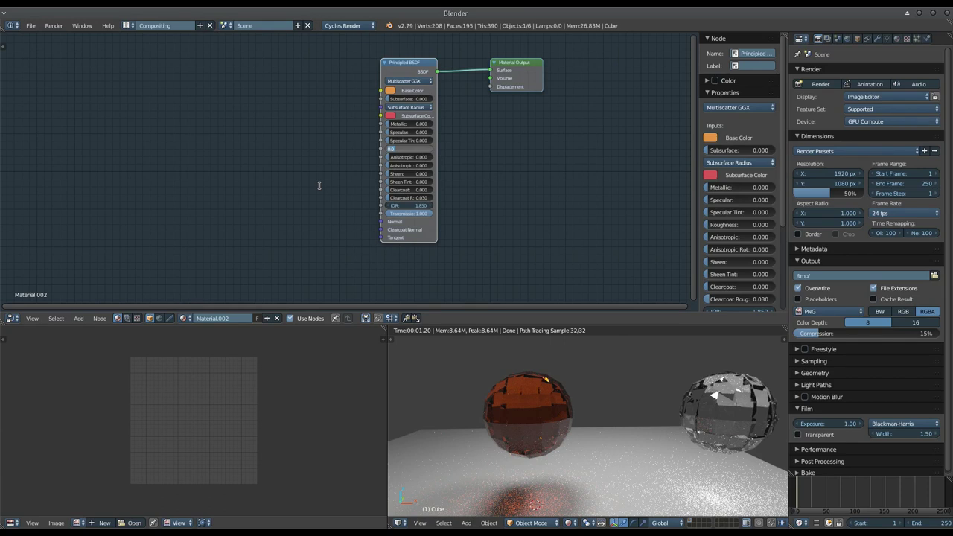
{"action": "type", "text": "0.5"}
{"action": "key", "text": "Return"}
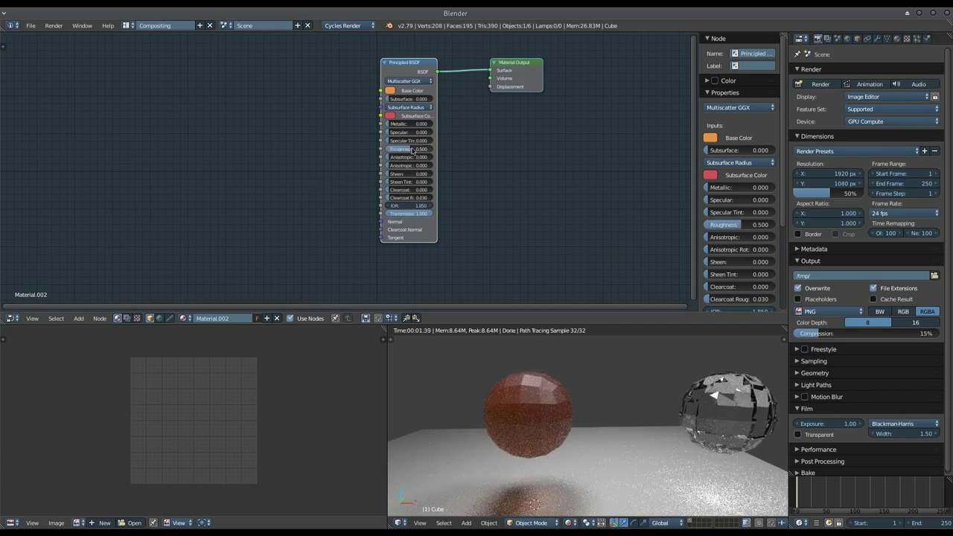
{"action": "left_click_drag", "start_coordinate": [409, 149], "coordinate": [477, 153]}
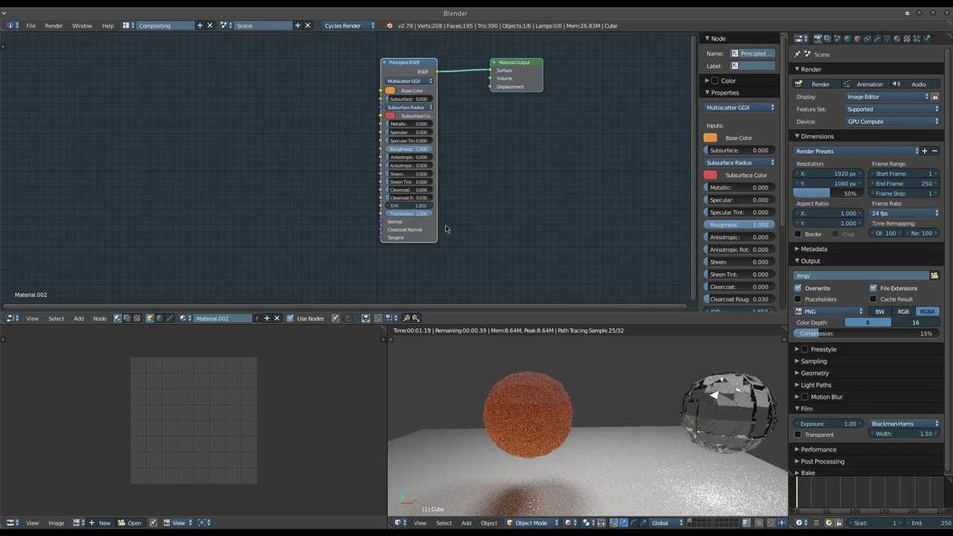
{"action": "middle_click_drag", "start_coordinate": [571, 396], "coordinate": [563, 411]}
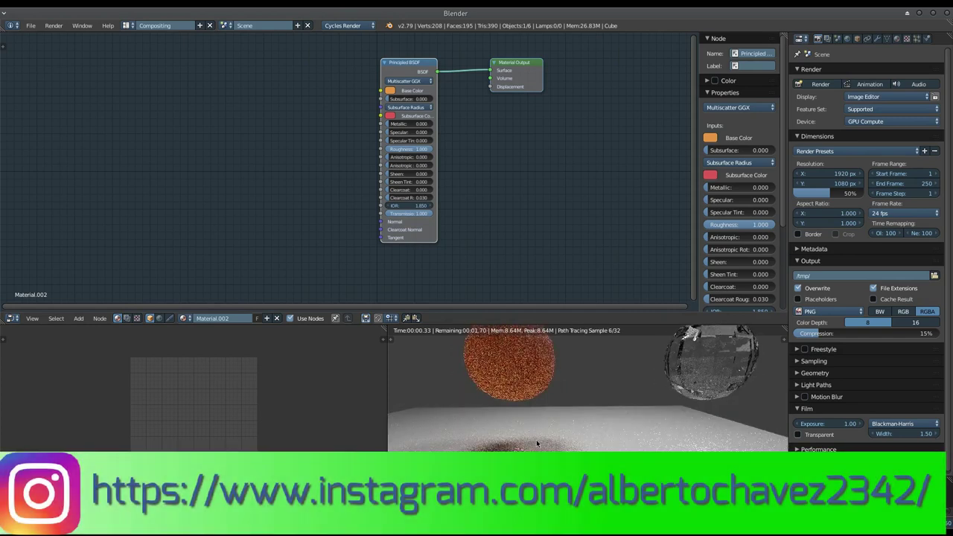
{"action": "left_click", "coordinate": [414, 151]}
{"action": "type", "text": "0"}
{"action": "key", "text": "Return"}
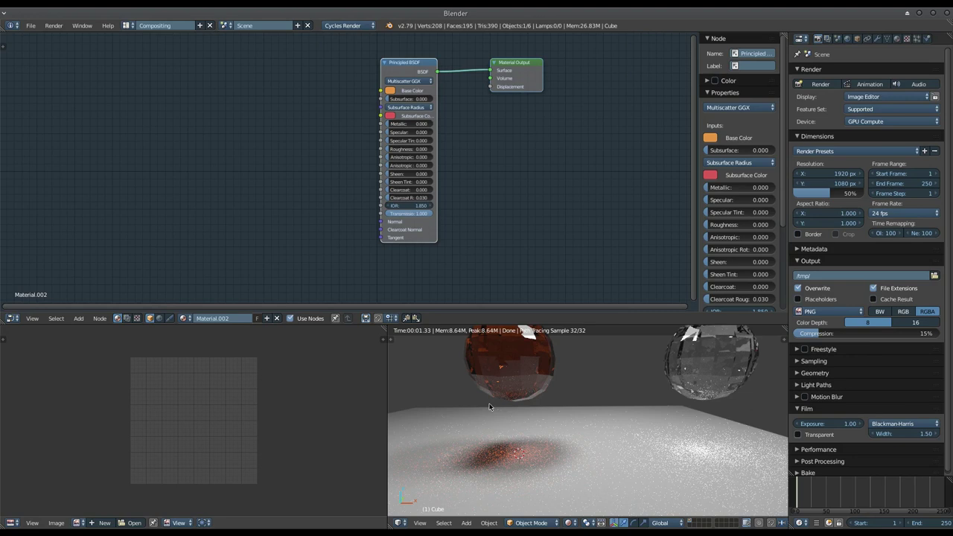
- Switch the 3D viewport from the Cycles rendered preview to solid shading
{"action": "key", "text": "shift+z"}
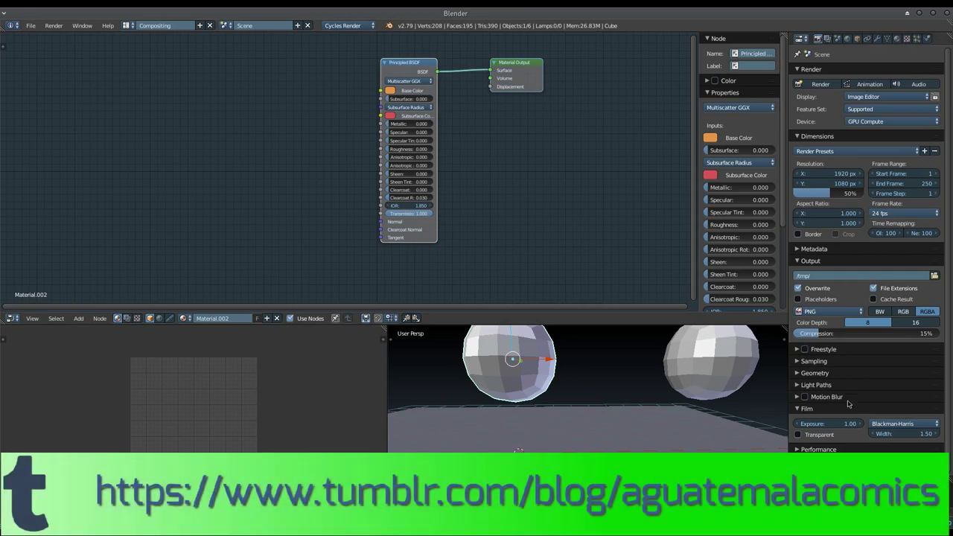
- Expand the Light Paths panel in the Render properties
{"action": "left_click", "coordinate": [829, 387]}
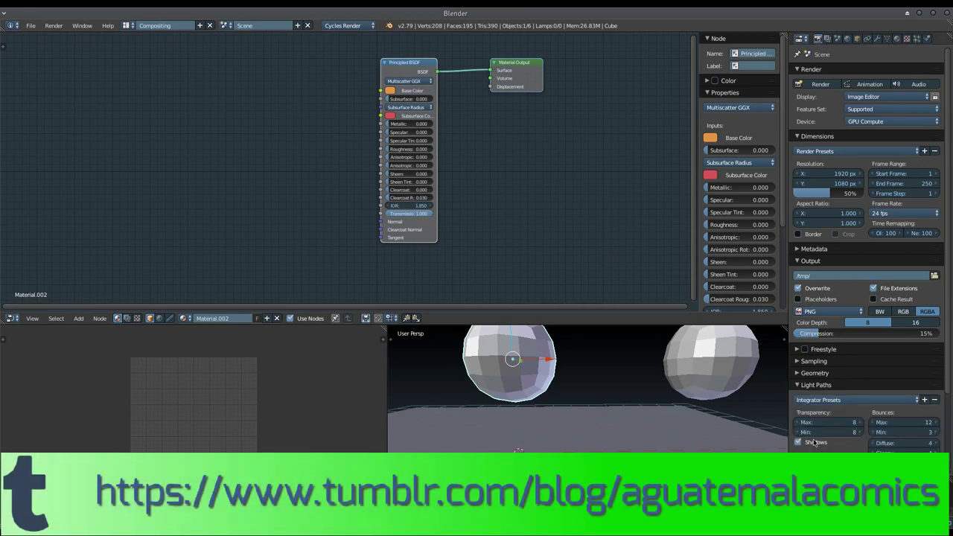